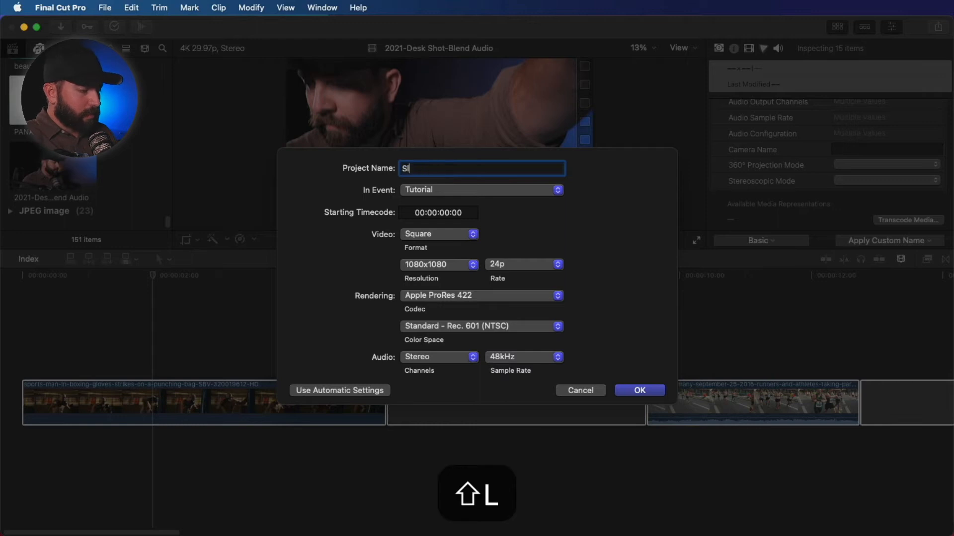
- Name the new project Slow Motion and set its video format to 1080p HD at a 24p frame rate
key(BackSpace)
text(Motion)
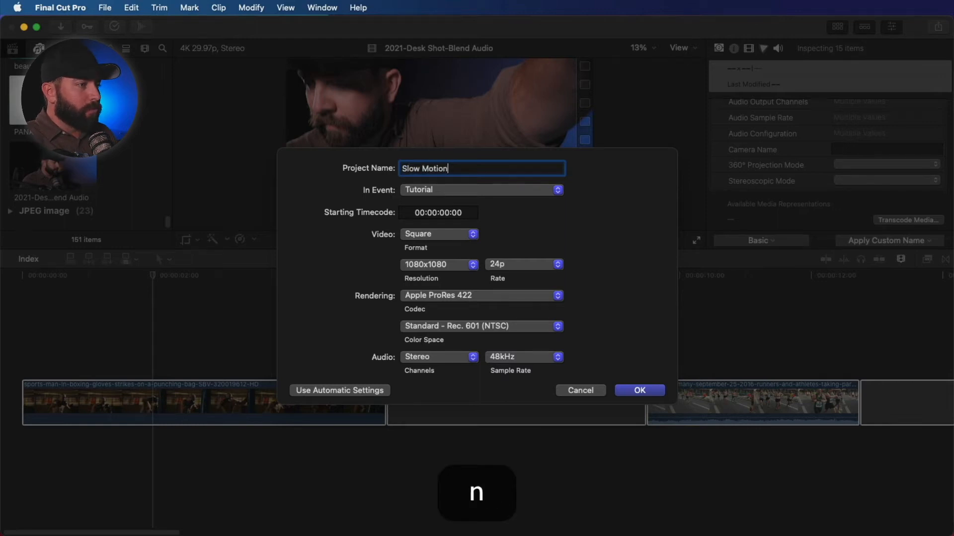
click(469, 234)
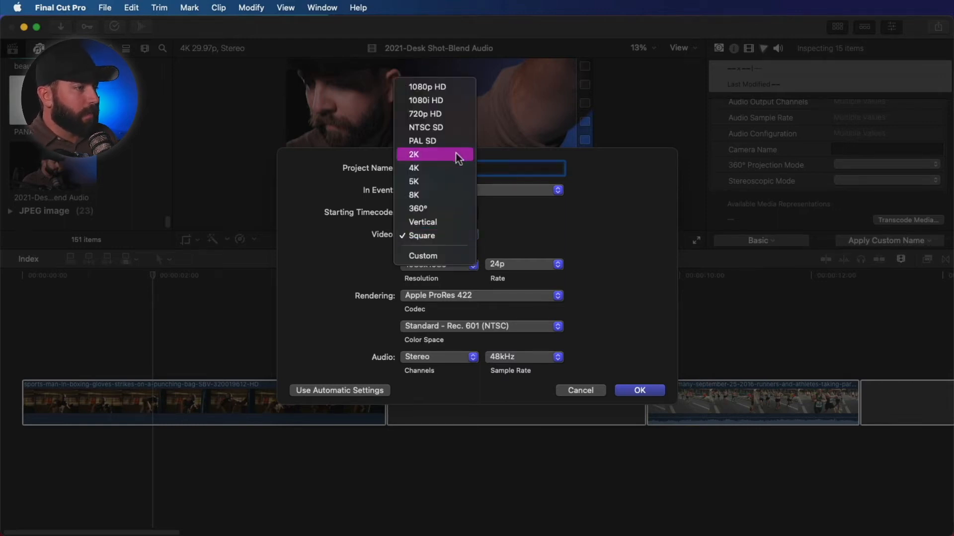
click(437, 87)
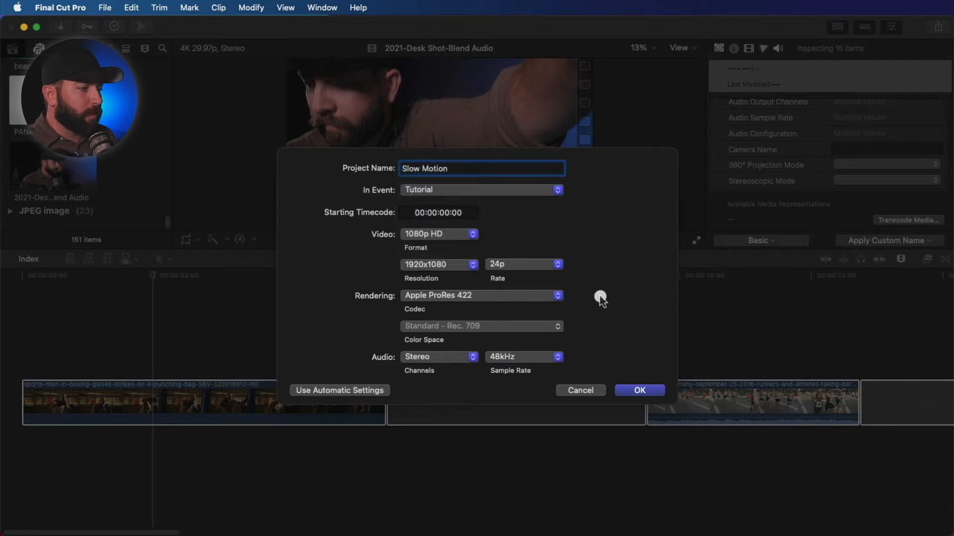
click(549, 267)
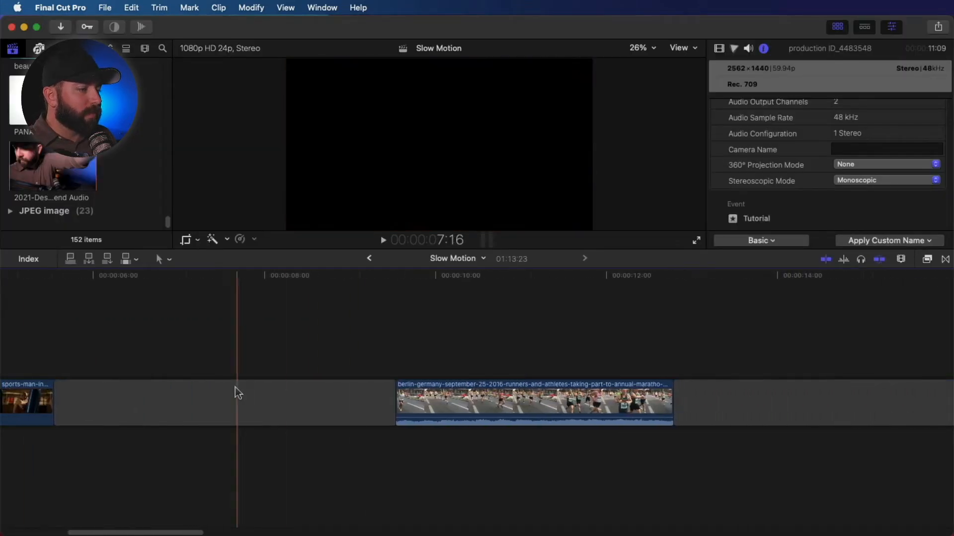
- Play through the boxing and marathon clips at their original speed
key(space)
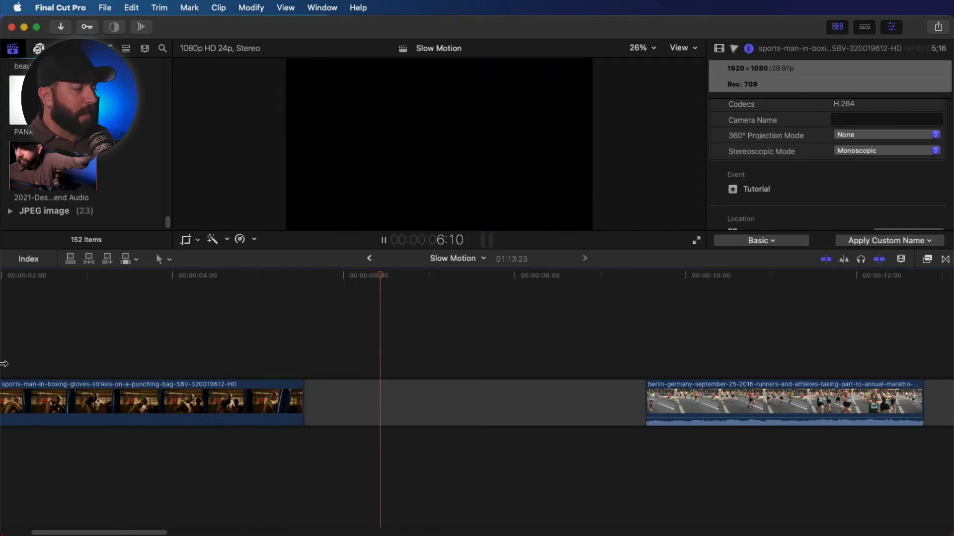
key(space)
key(space)
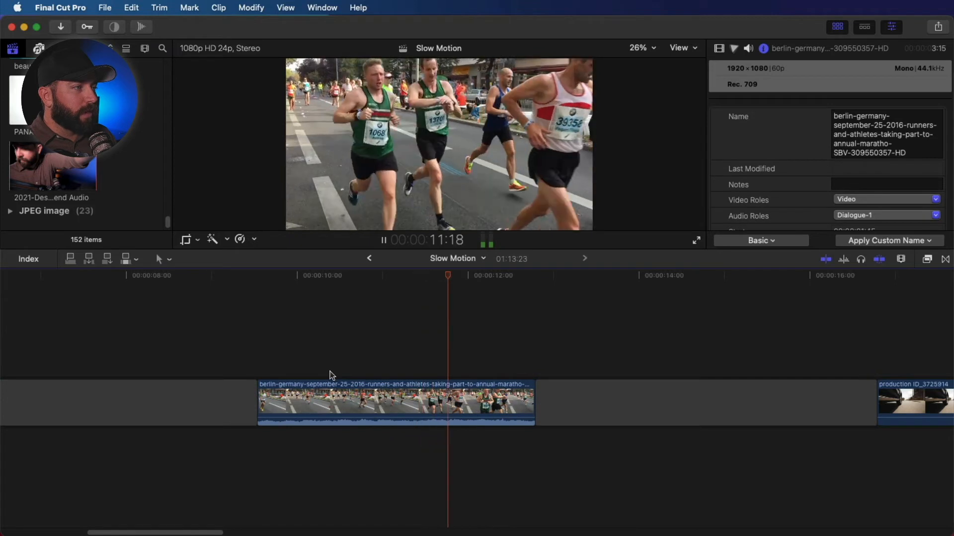
key(space)
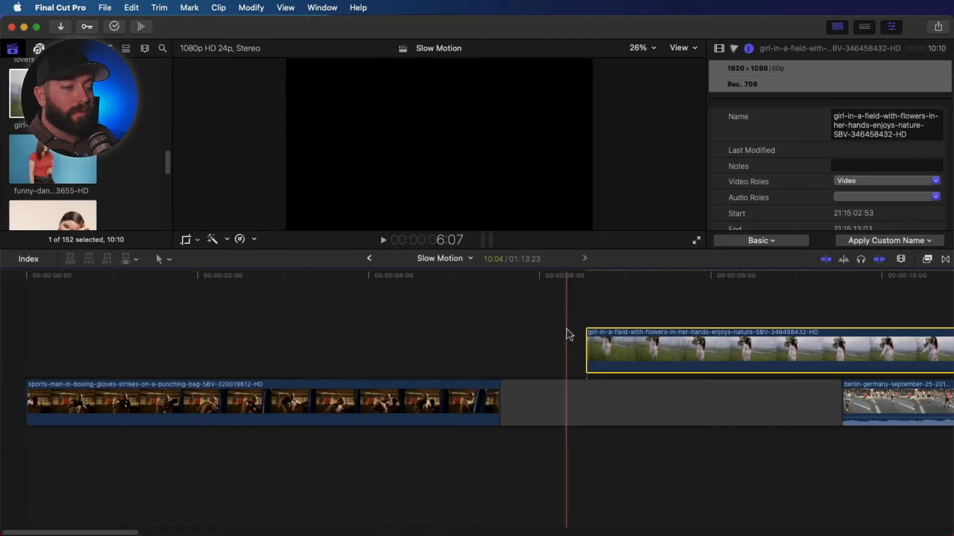
- Preview the girl-in-a-field clip placed above the gap, and delete it from the timeline
key(space)
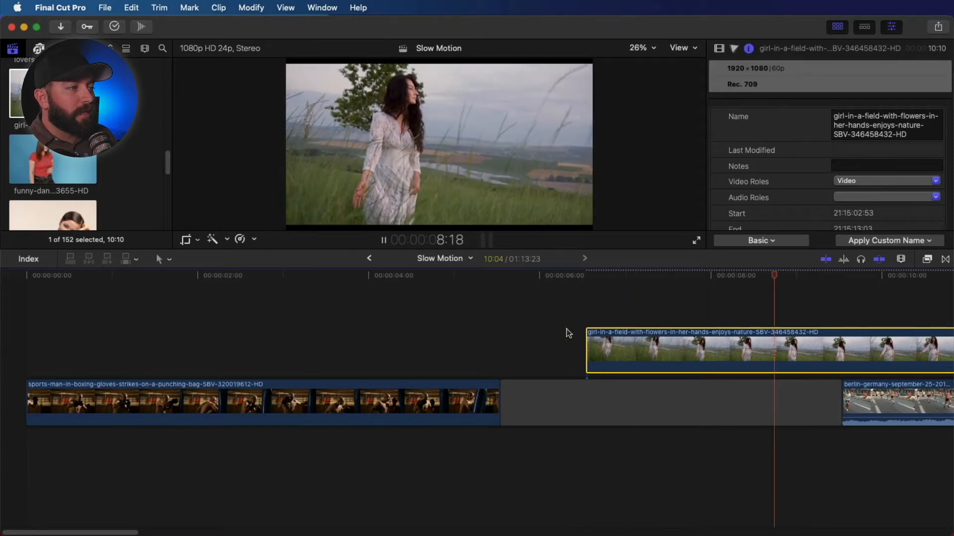
key(space)
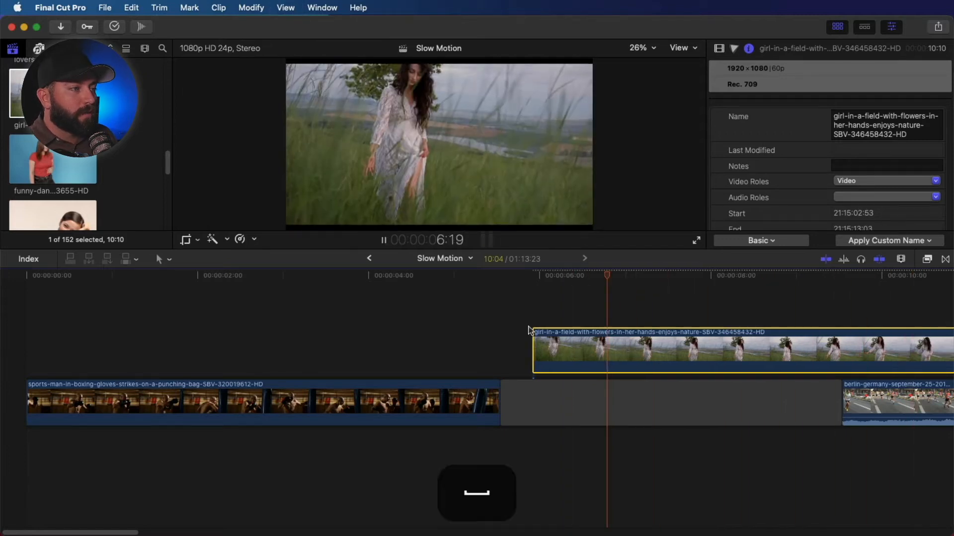
key(space)
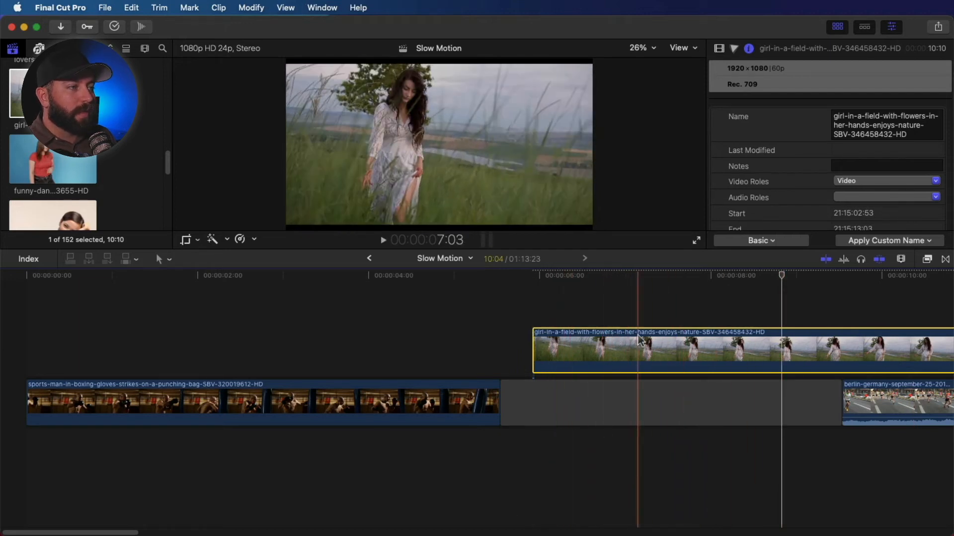
key(Delete)
- Slow the boxing clip to 50% speed and play it back to check the motion
click(503, 350)
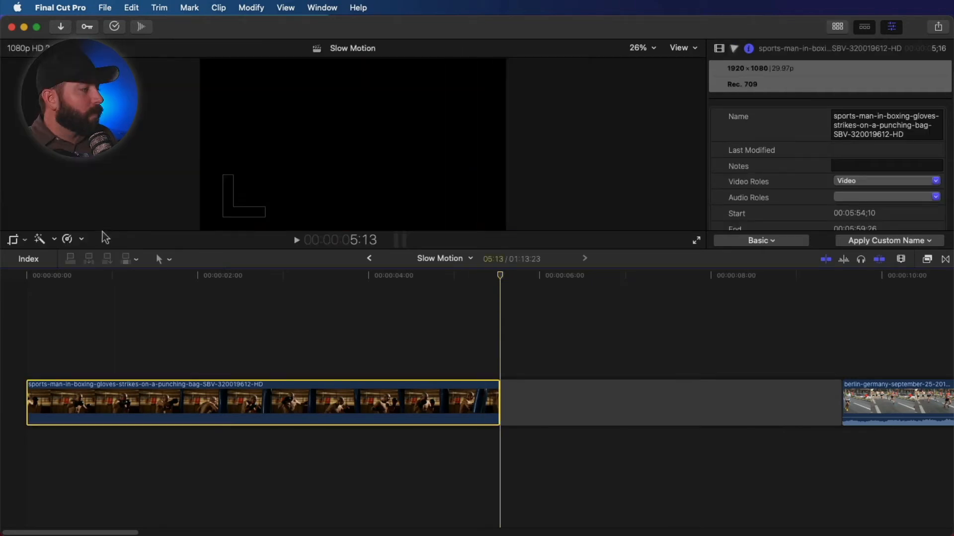
click(68, 241)
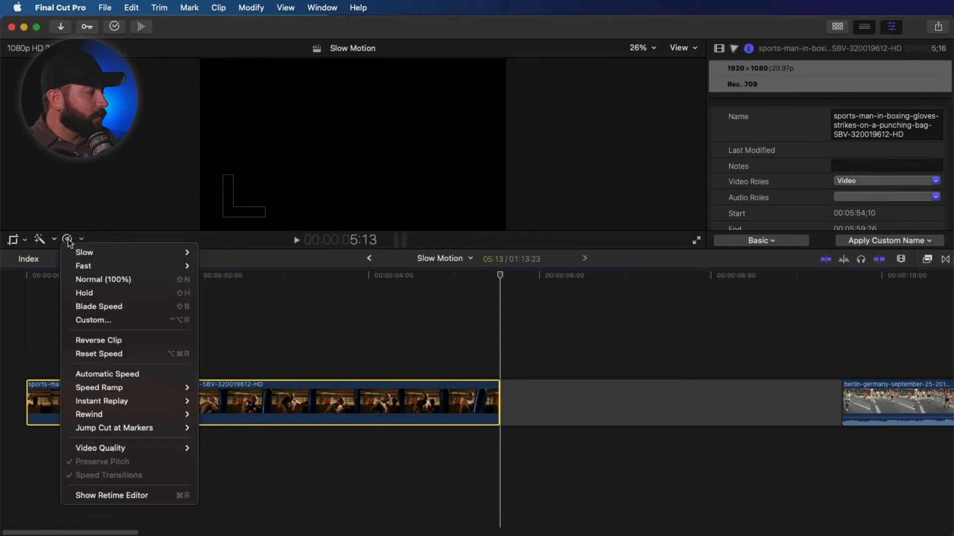
mouse_move(109, 262)
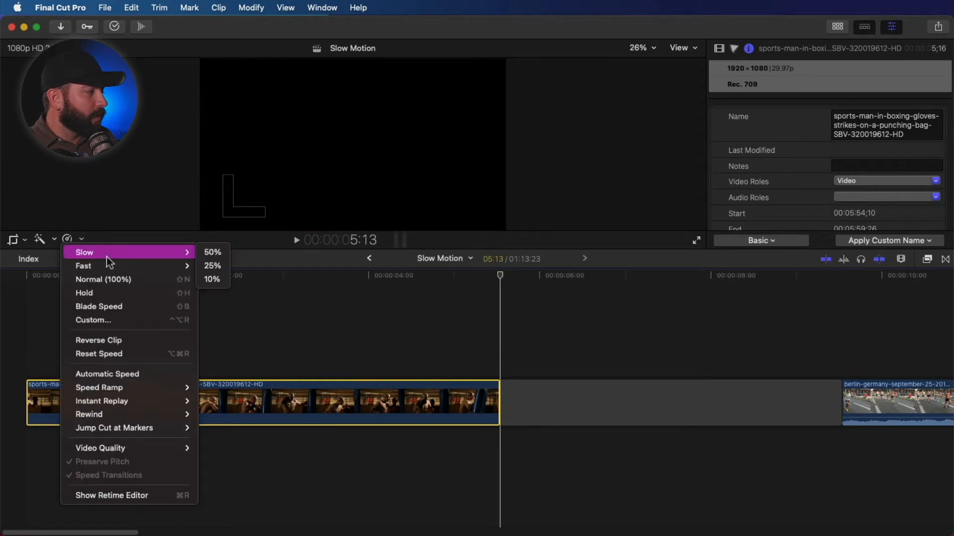
click(210, 253)
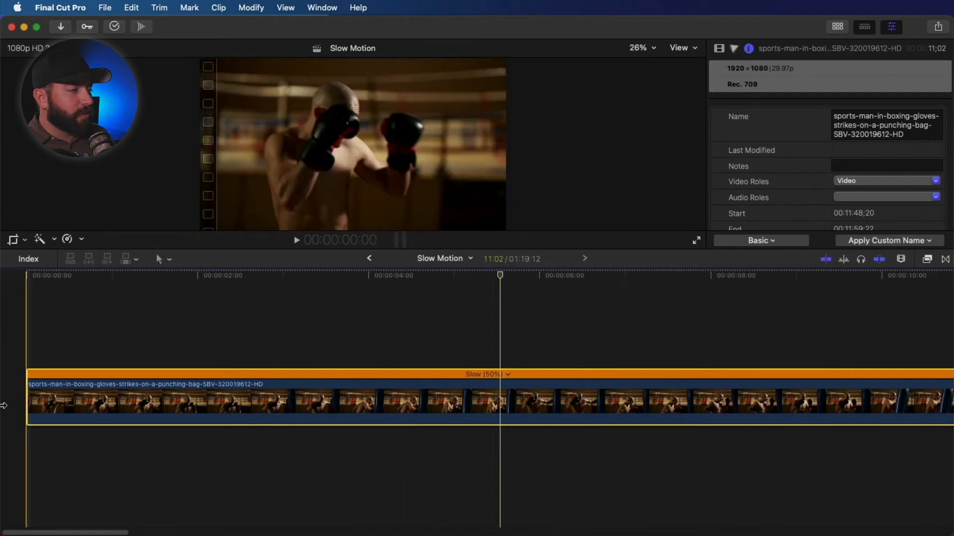
key(space)
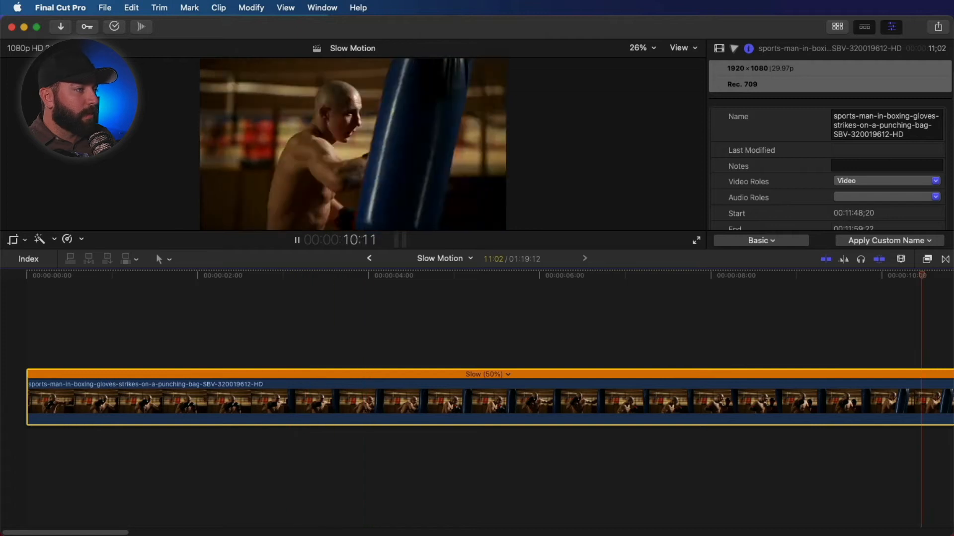
key(space)
key(space)
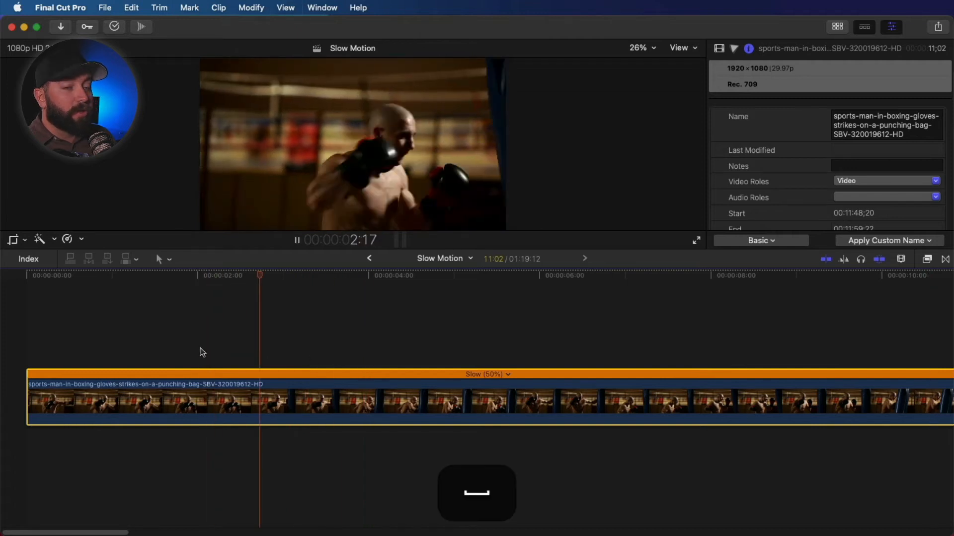
key(space)
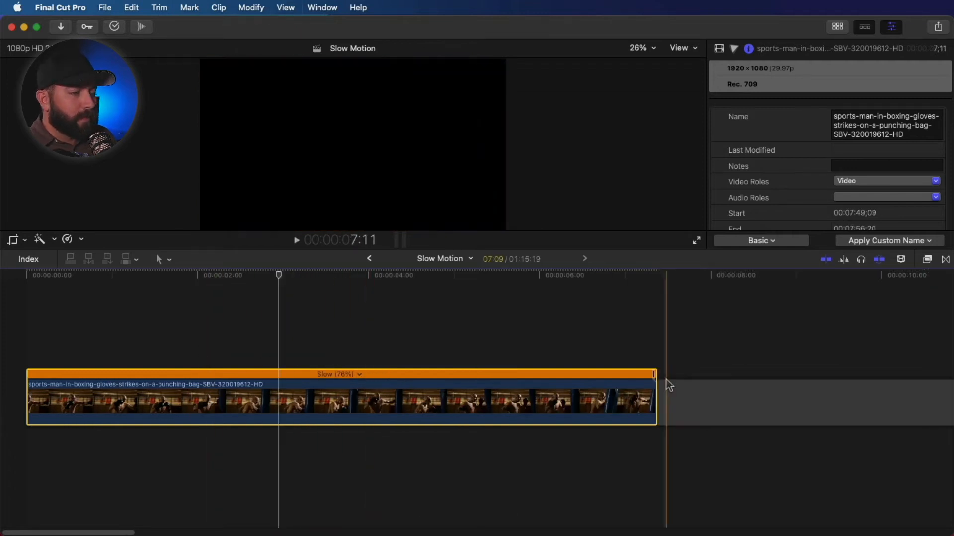
- Retime the boxing clip by its end handle to about 58% and finally 66%, playing it to check the speed
drag(667, 385, 851, 380)
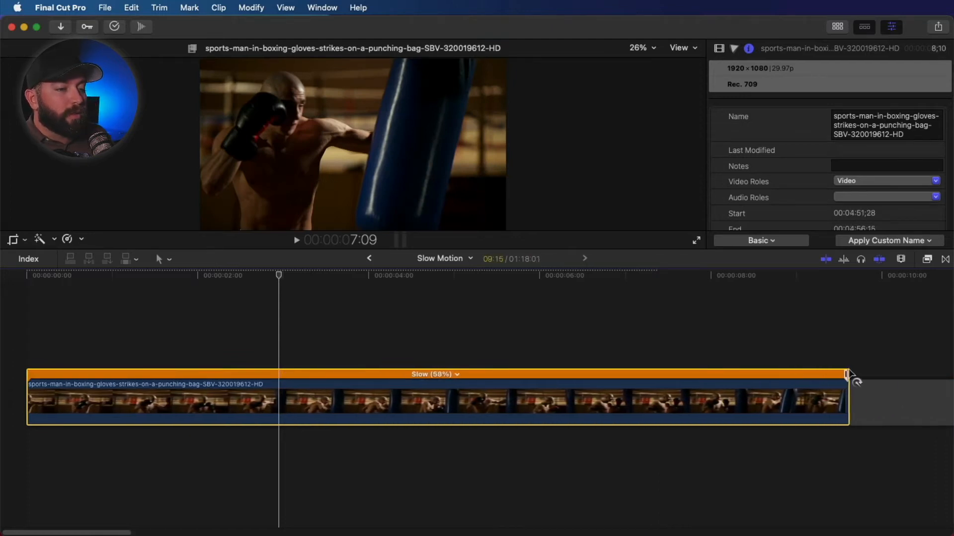
key(space)
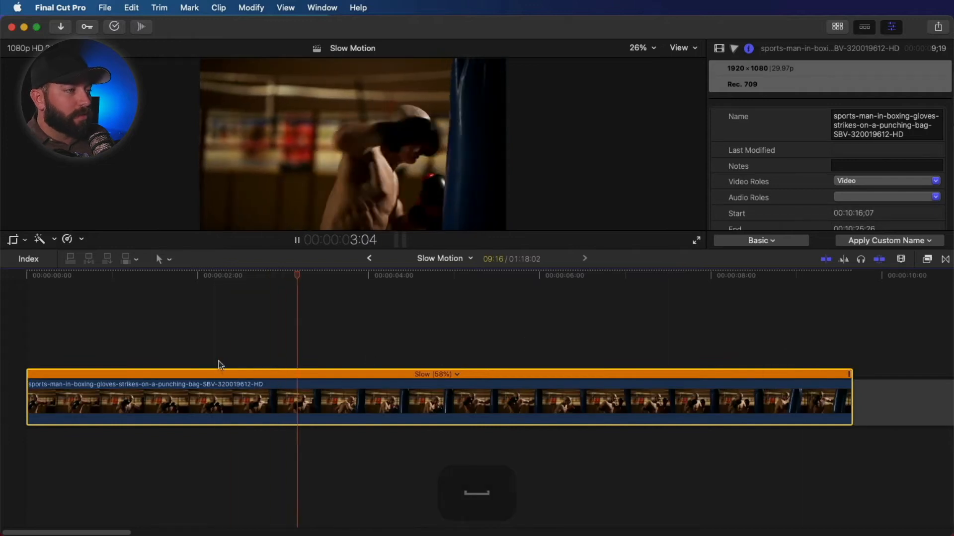
drag(849, 374, 749, 380)
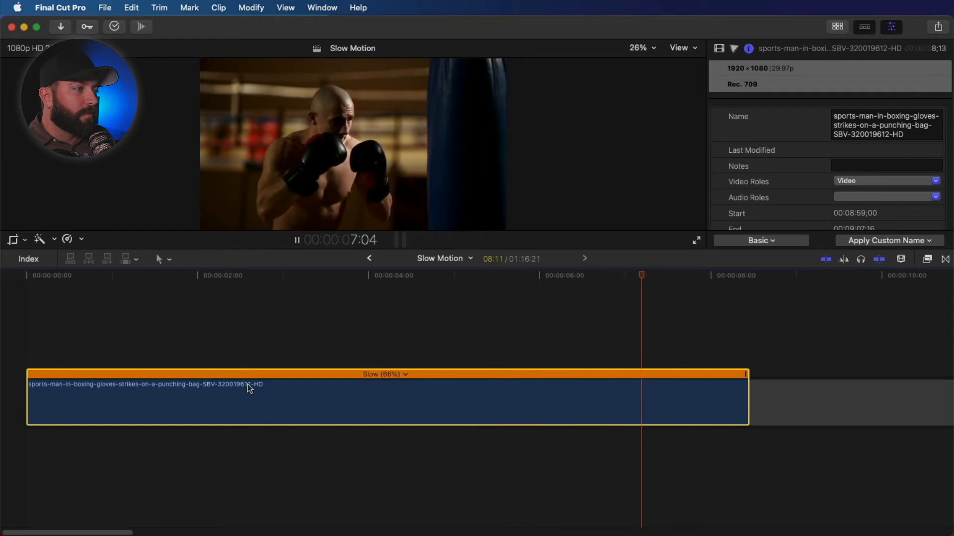
key(space)
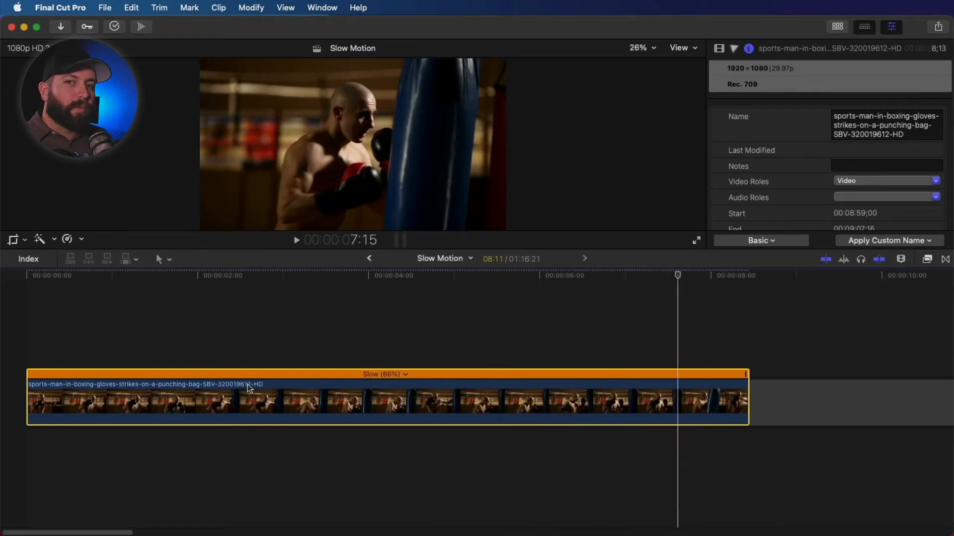
- Apply Automatic Speed to the marathon runners clip
scroll(430, 360, right, 15)
click(366, 397)
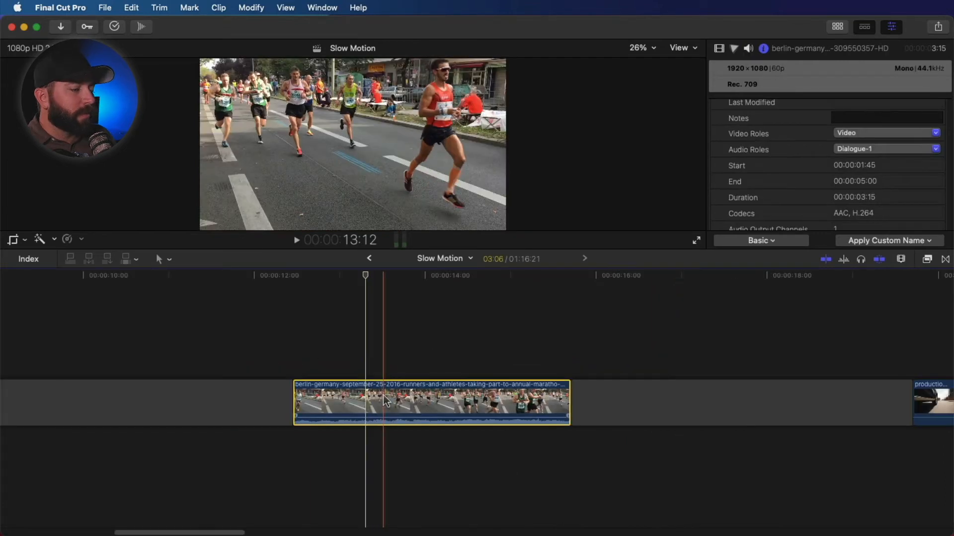
click(79, 241)
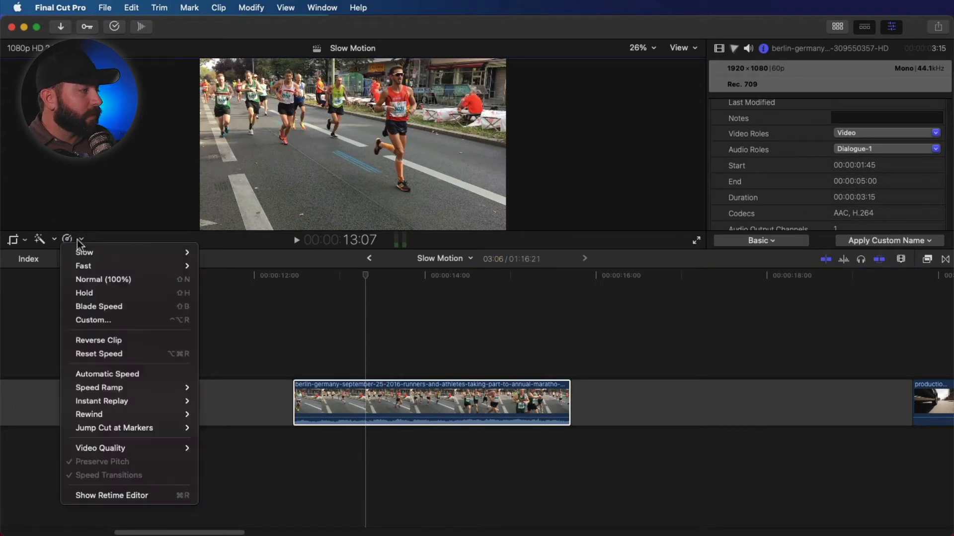
click(124, 376)
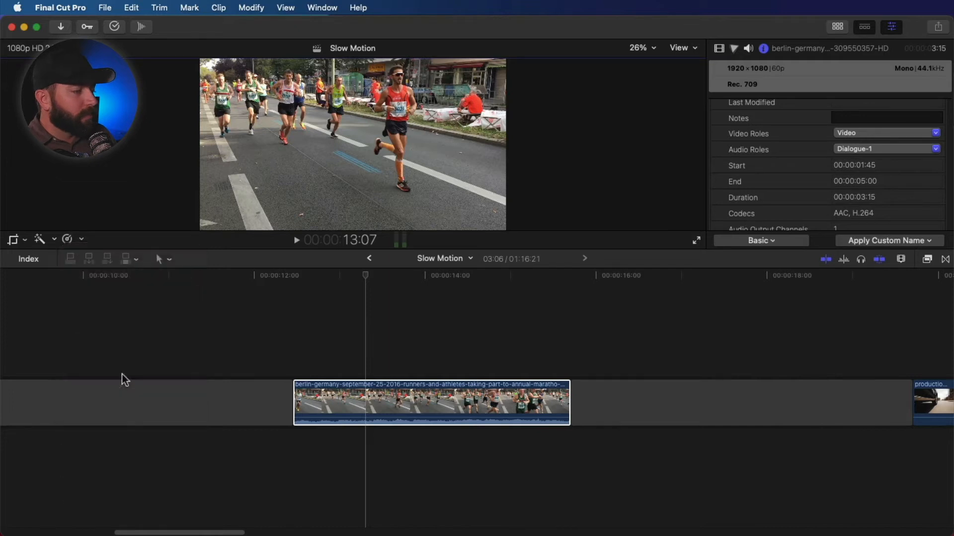
- Play the slowed marathon clip from its beginning to check the motion and sound
scroll(360, 388, right, 5)
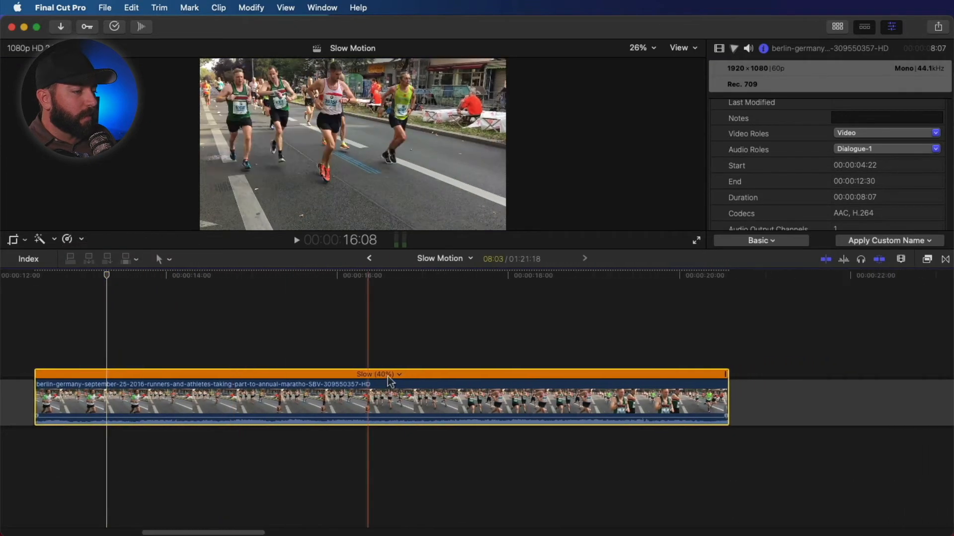
click(40, 358)
key(space)
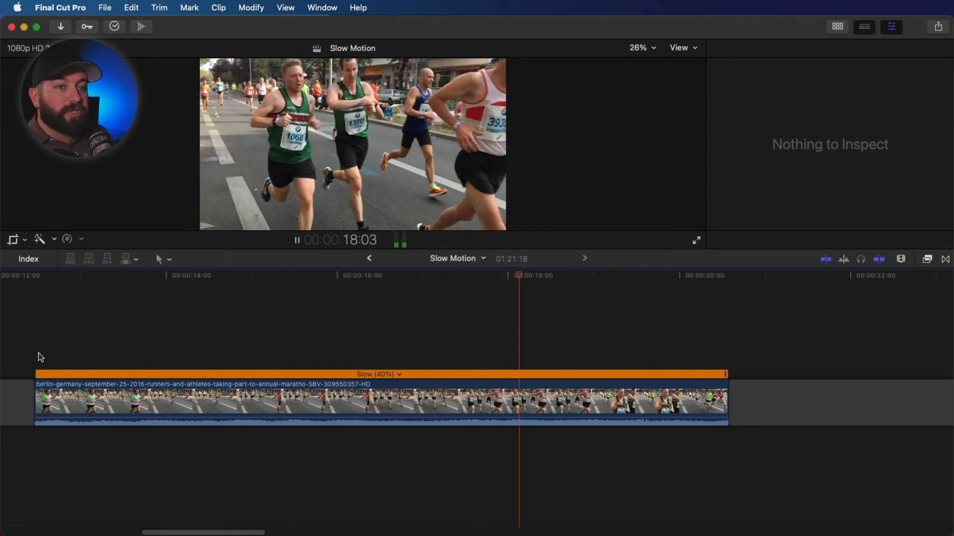
key(space)
click(64, 341)
key(space)
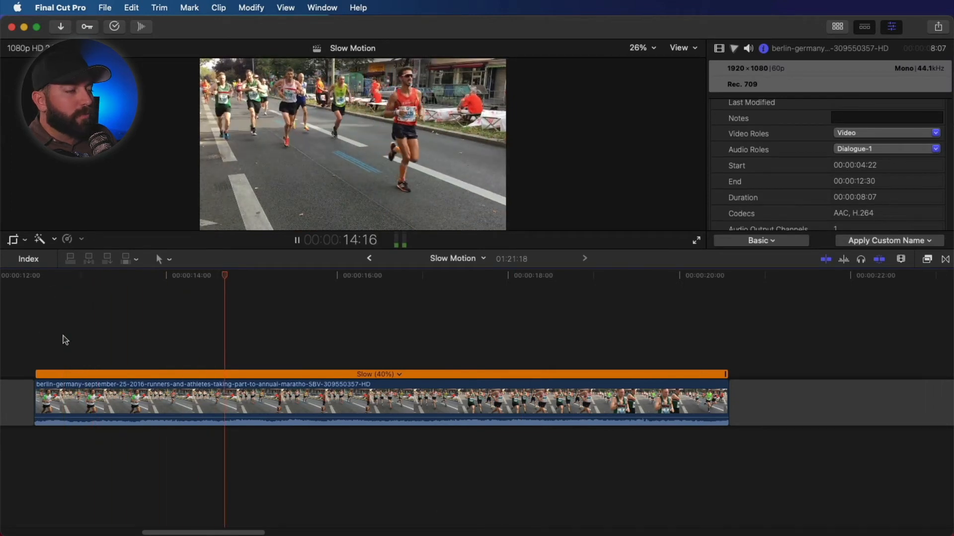
key(space)
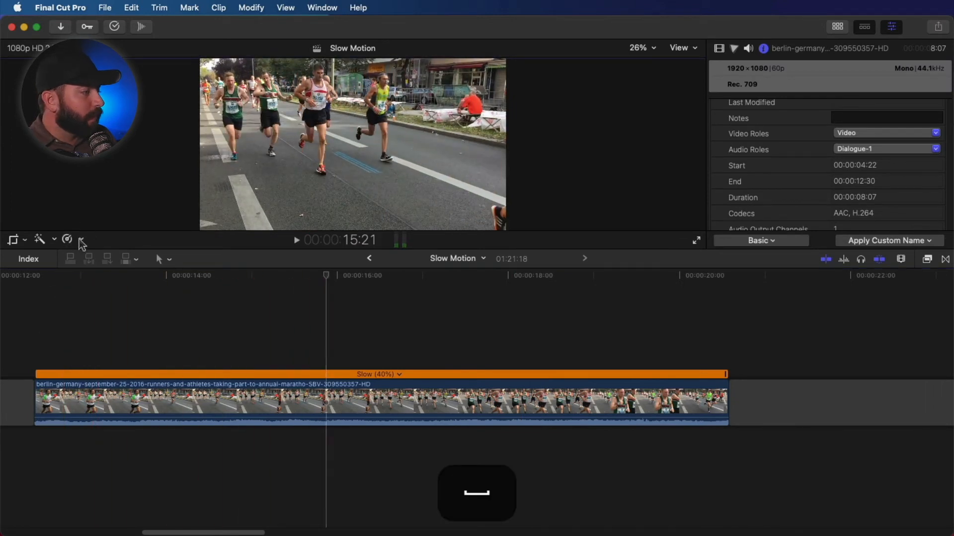
- Turn off Preserve Pitch for the slowed marathon clip and play it to hear the audio
click(74, 239)
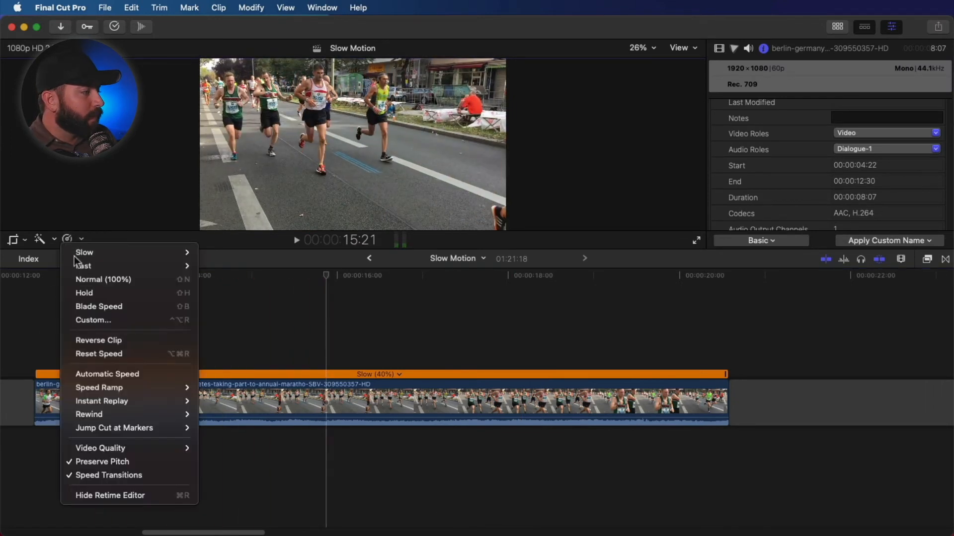
click(104, 463)
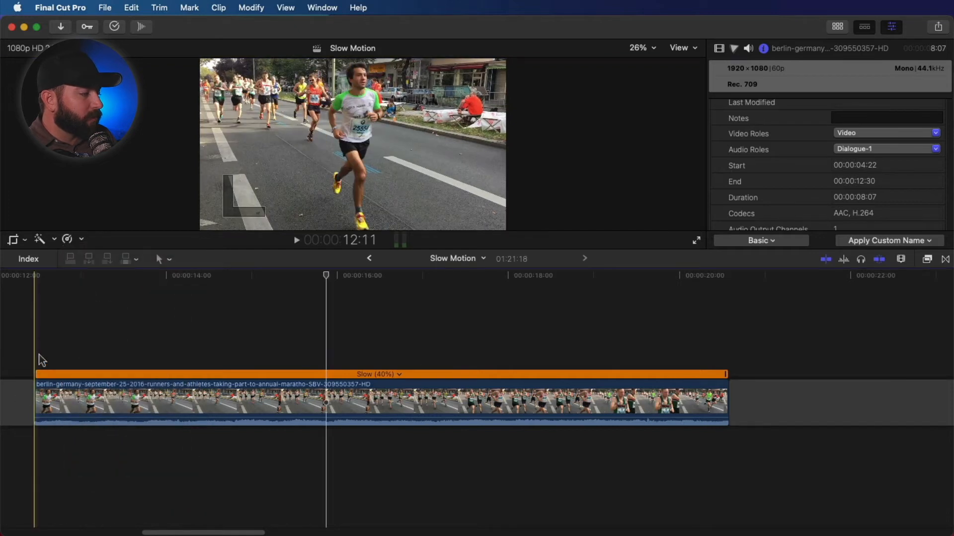
key(space)
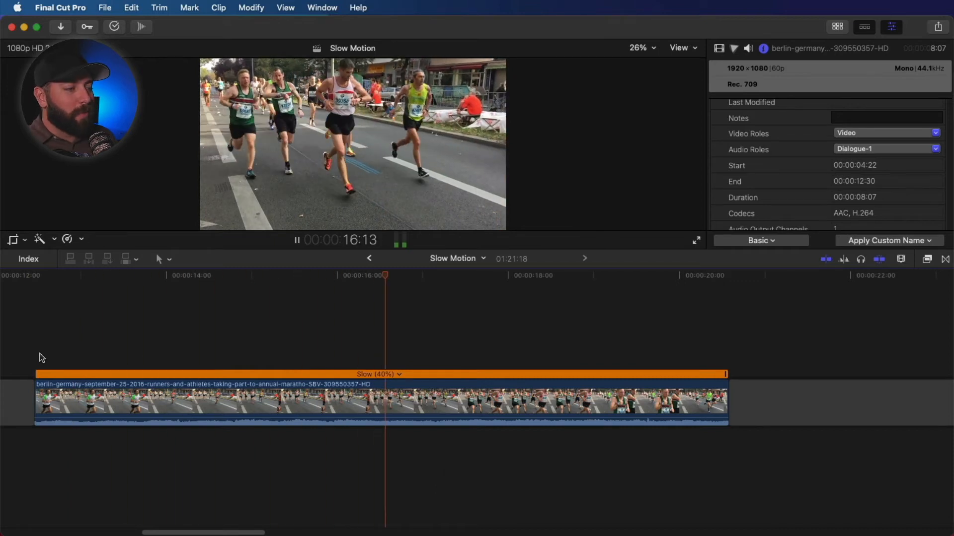
key(space)
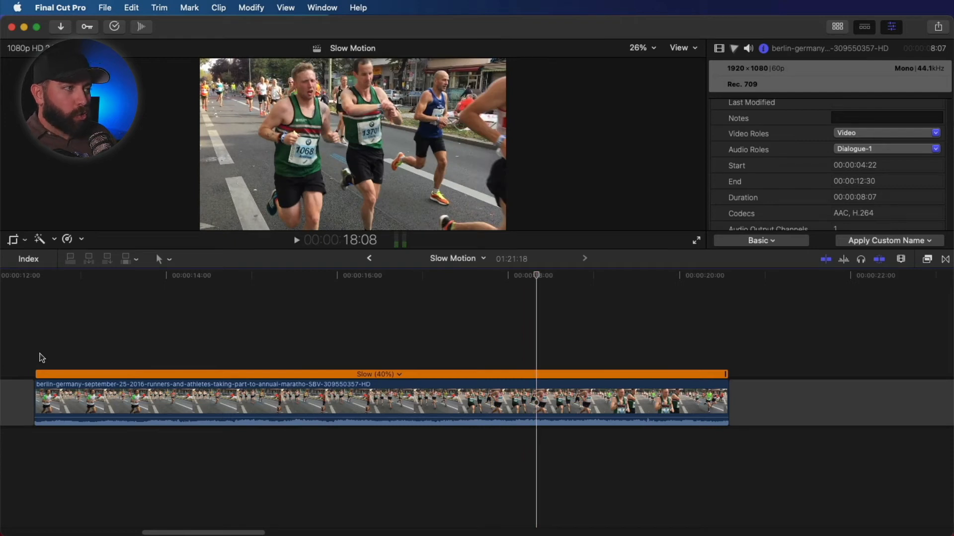
- Turn Preserve Pitch back on for the marathon clip and play it again for comparison
click(77, 239)
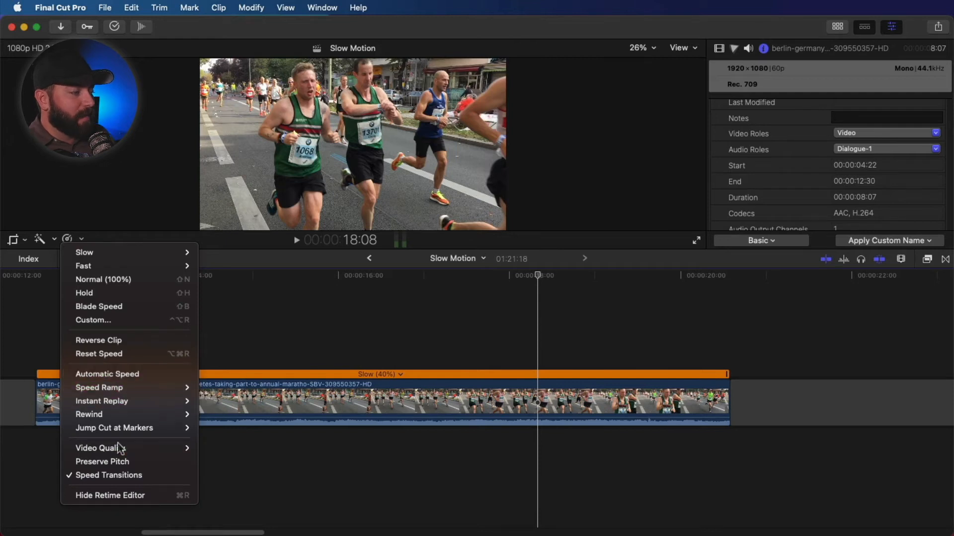
click(117, 462)
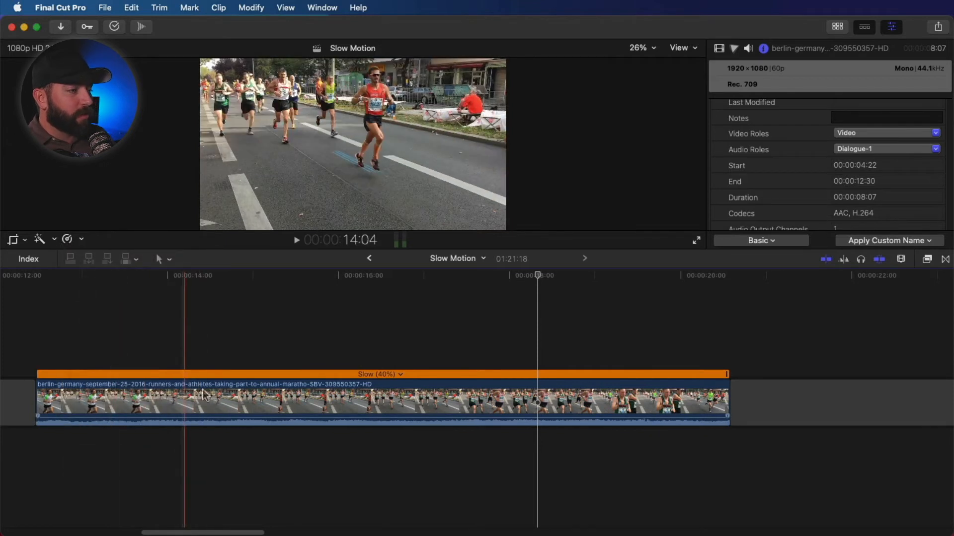
key(space)
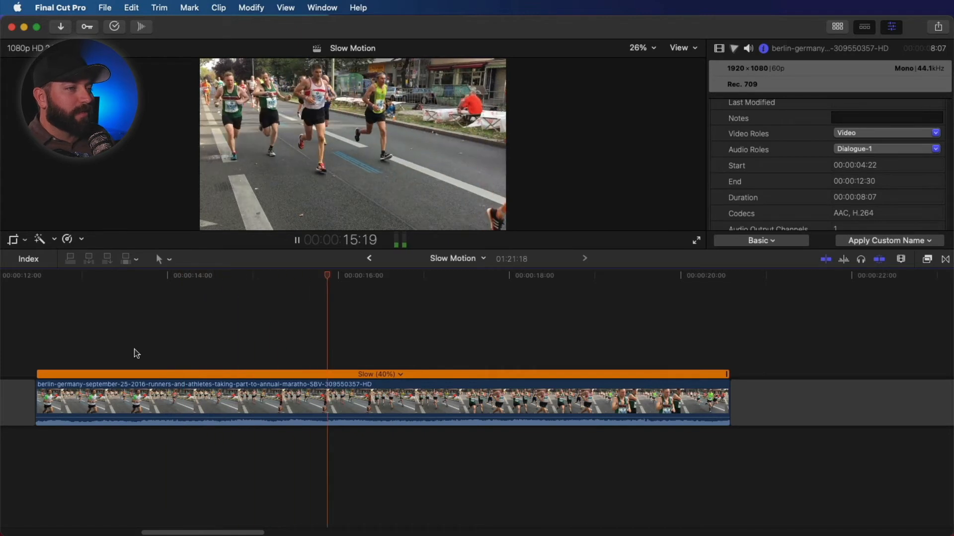
- Stop the marathon playback and play the Stupid Raisins - Blur - Subscribe clip from its beginning
key(space)
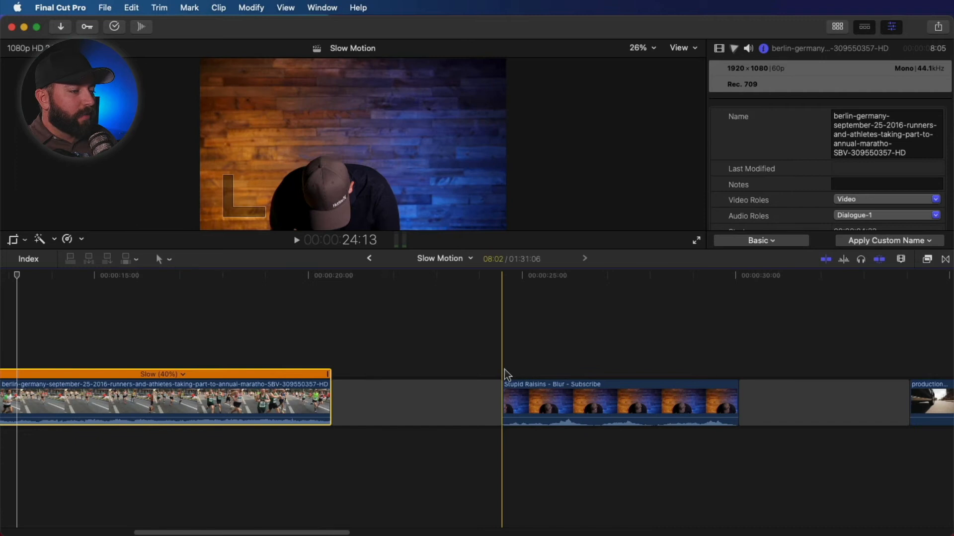
scroll(504, 386, right, 5)
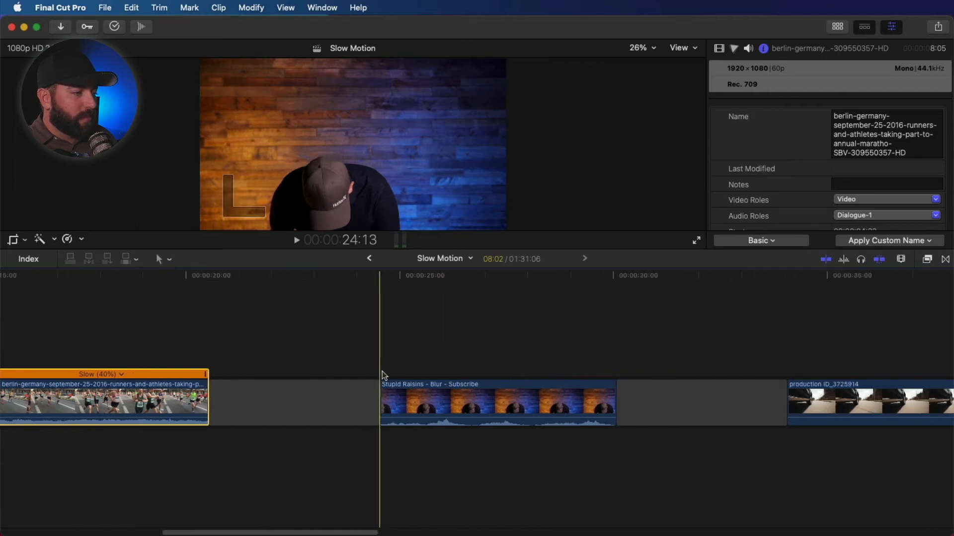
key(space)
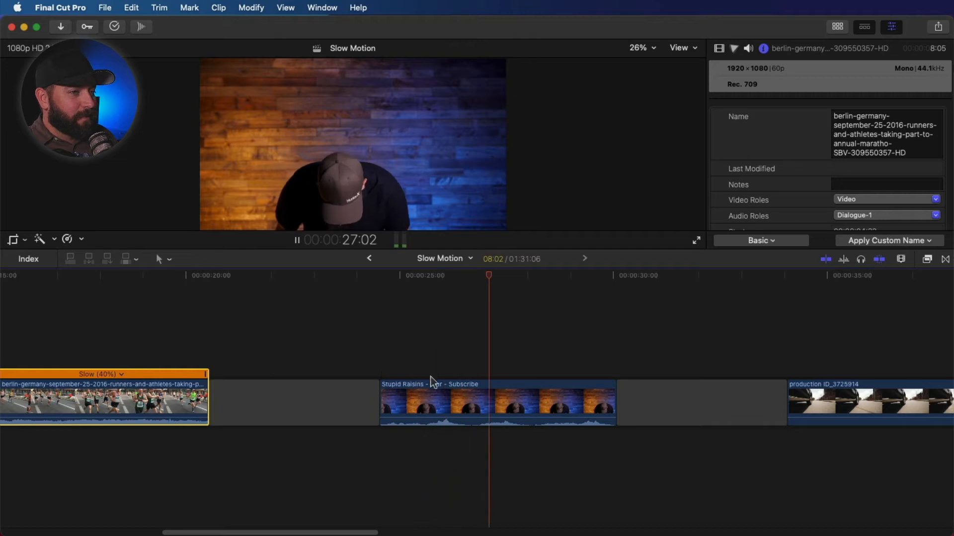
click(540, 407)
key(space)
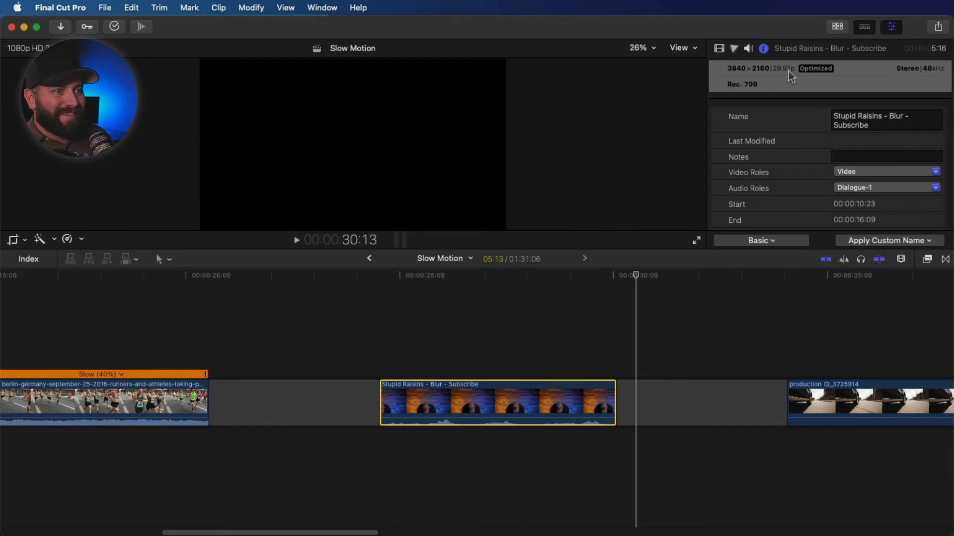
- Apply Automatic Speed to the Stupid Raisins - Blur - Subscribe clip
click(512, 343)
click(503, 394)
click(67, 239)
mouse_move(113, 267)
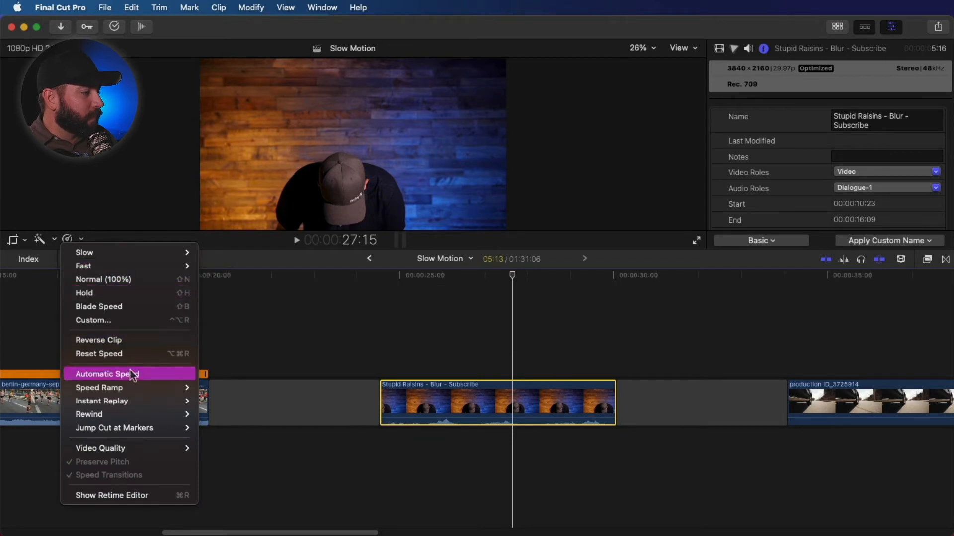
click(131, 374)
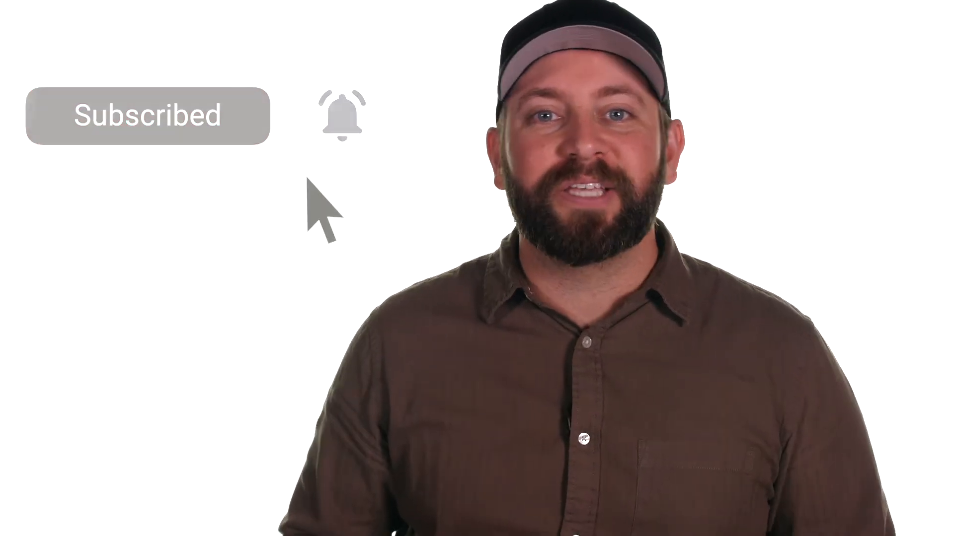
- Play part of the production ID_3725914 car clip and select the clip
key(space)
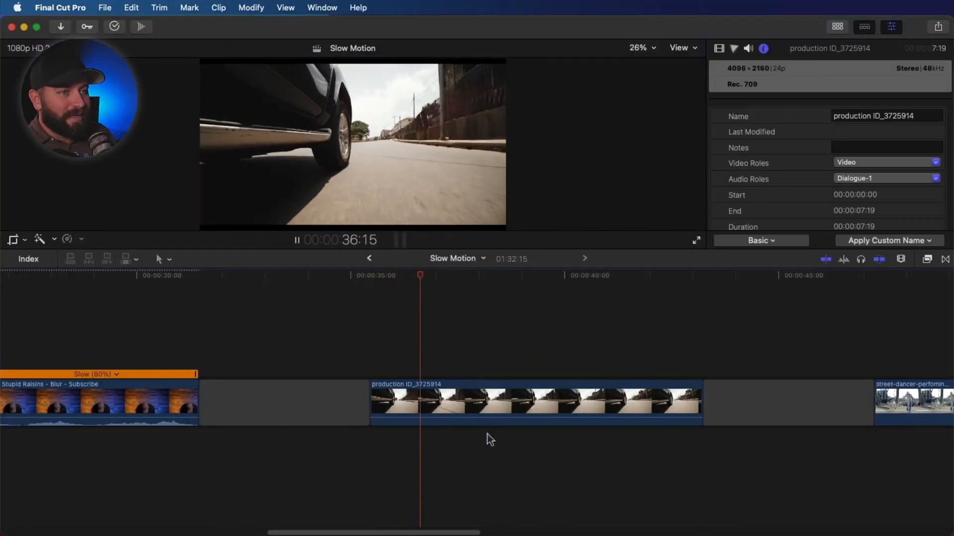
key(space)
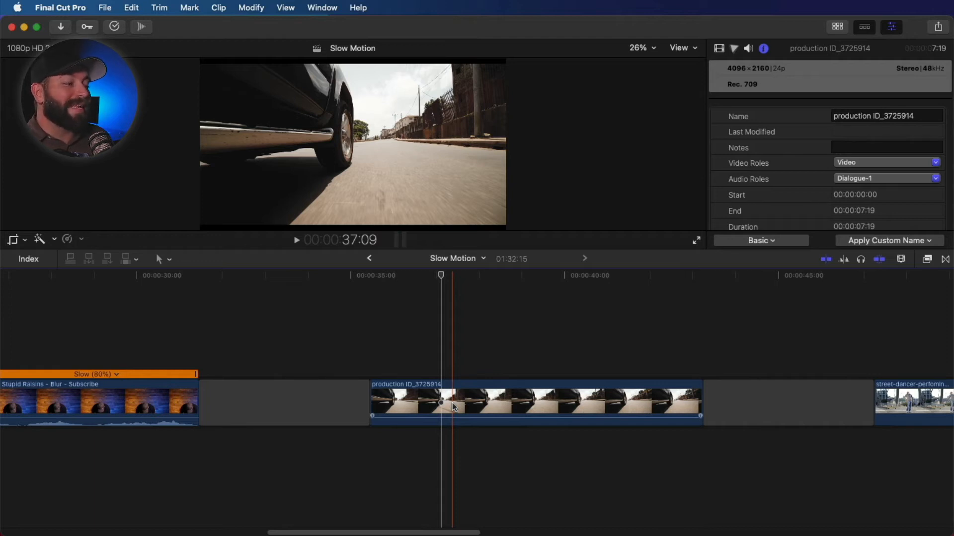
click(394, 372)
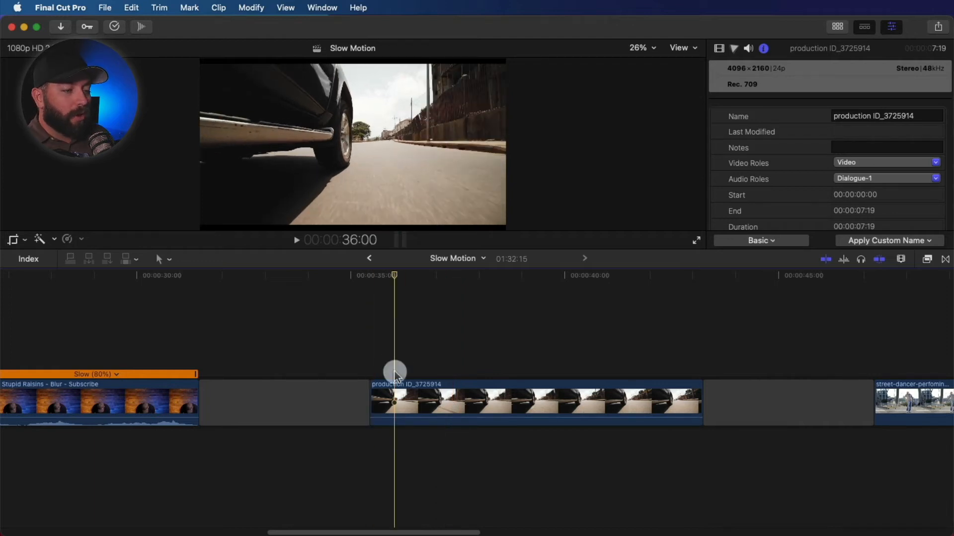
click(372, 383)
click(73, 239)
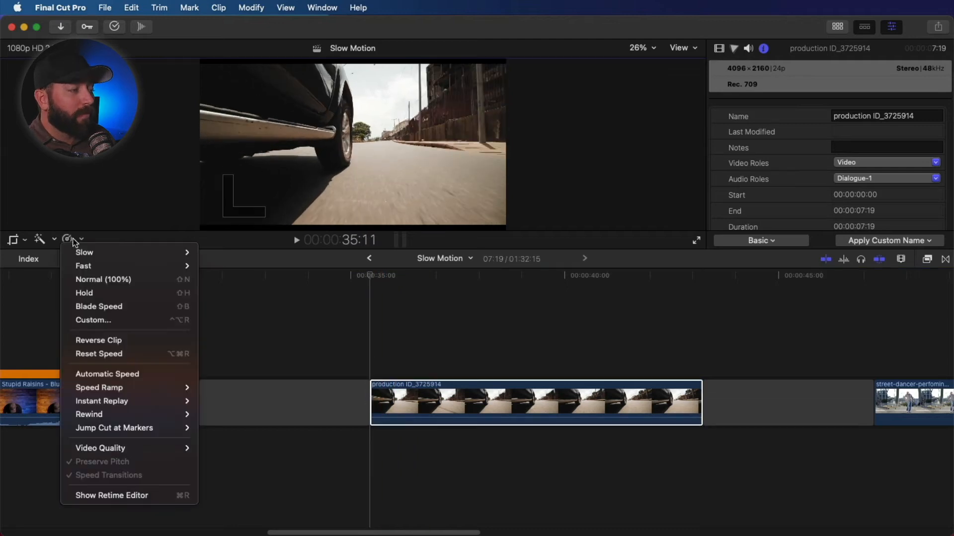
click(82, 239)
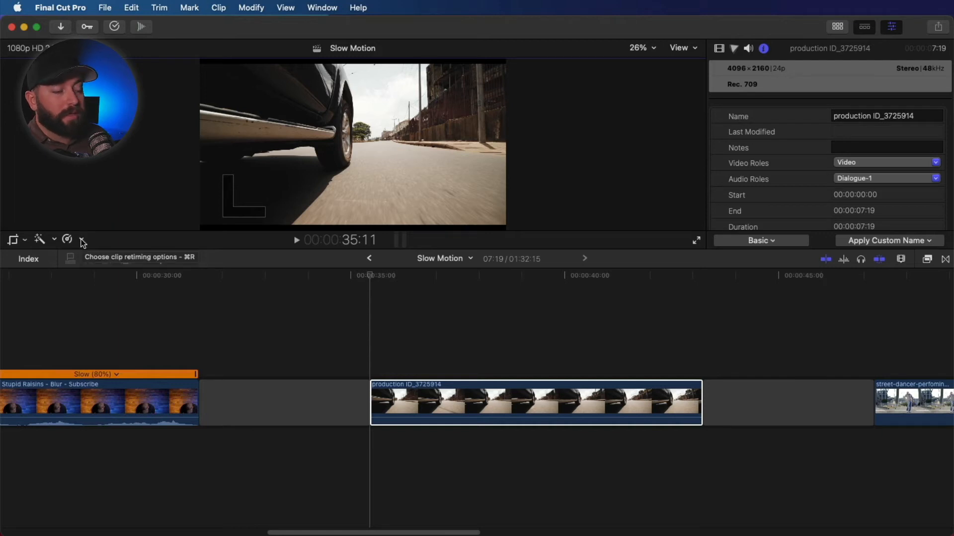
click(81, 240)
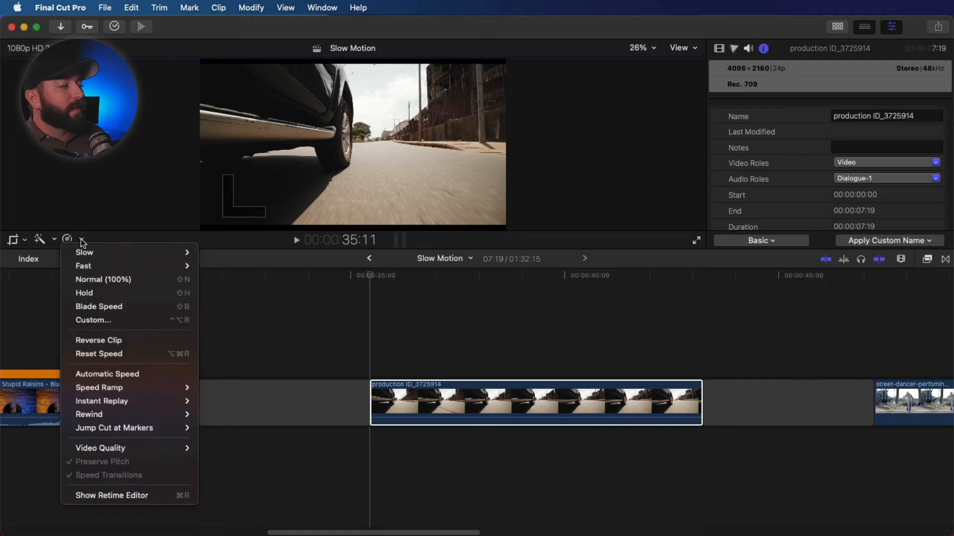
click(96, 236)
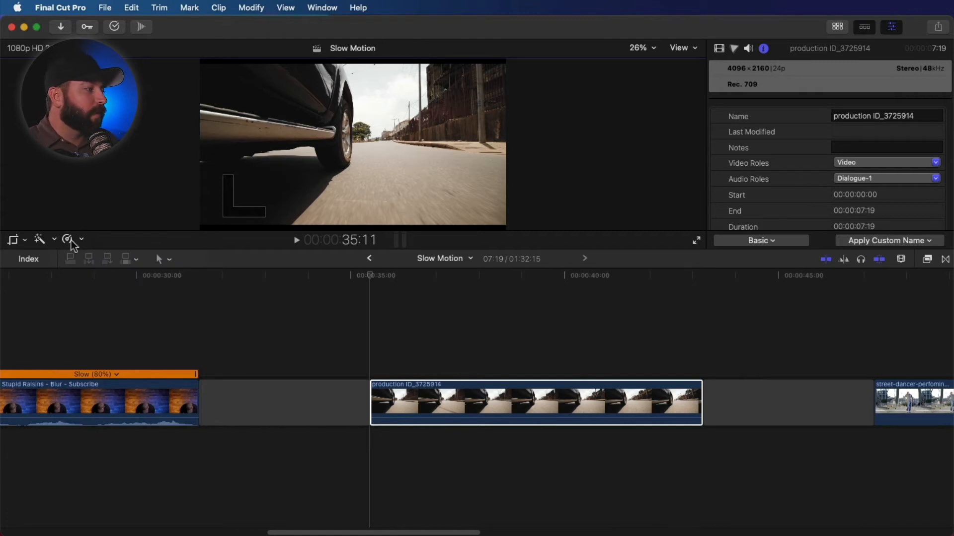
- Set the production ID_3725914 car clip's custom speed rate to 92% and play it to check the motion
click(73, 239)
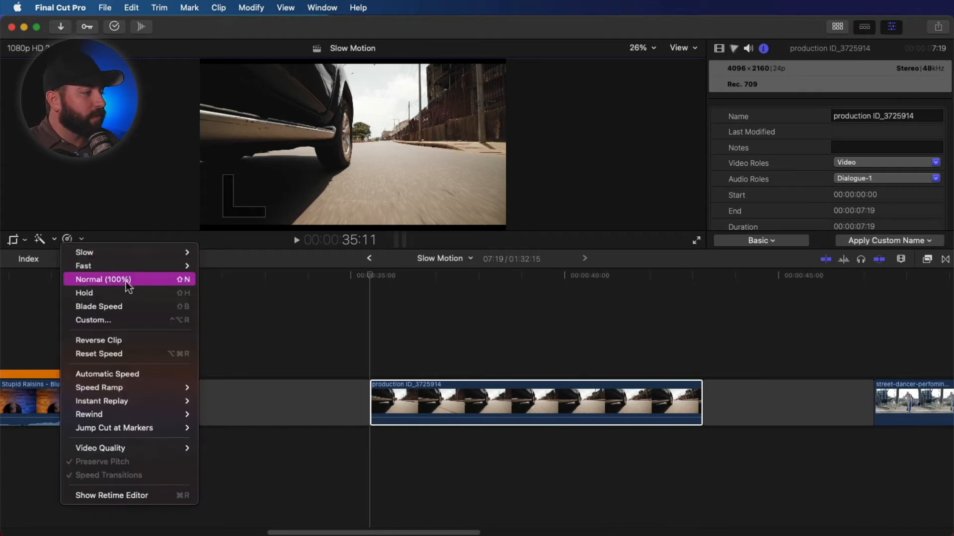
click(137, 321)
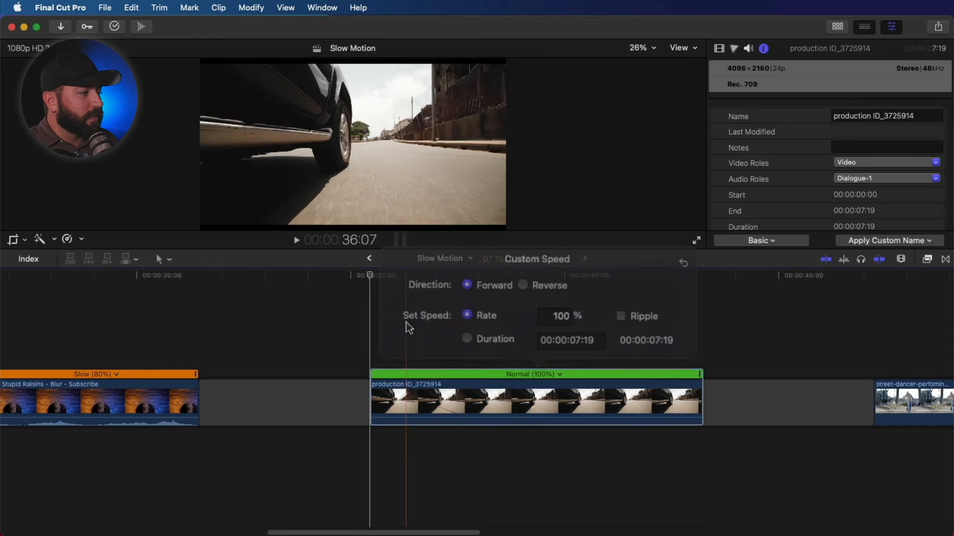
click(553, 325)
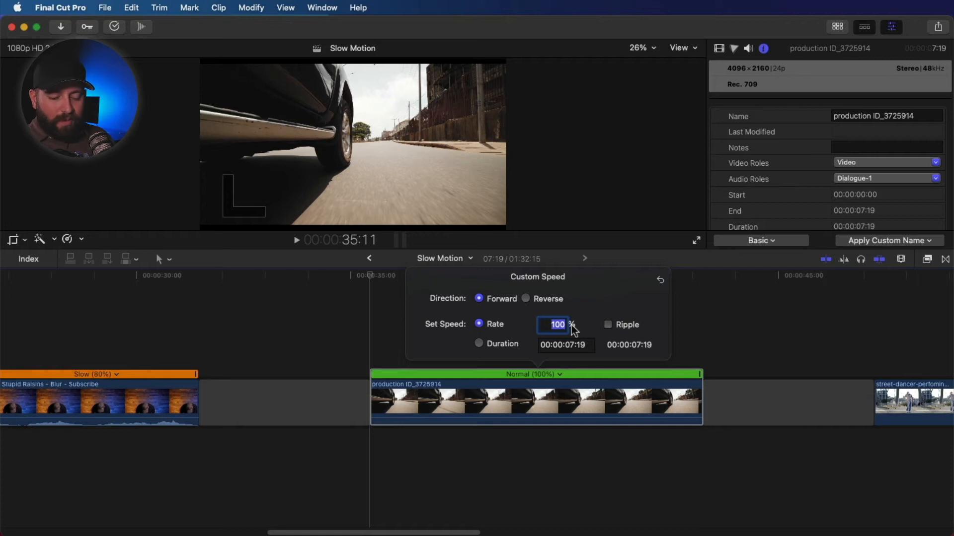
text(92)
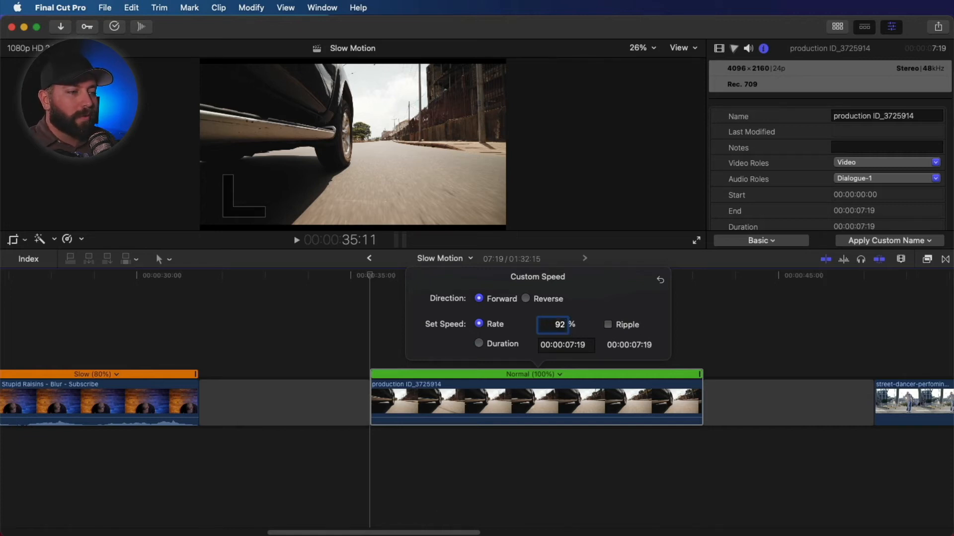
key(Return)
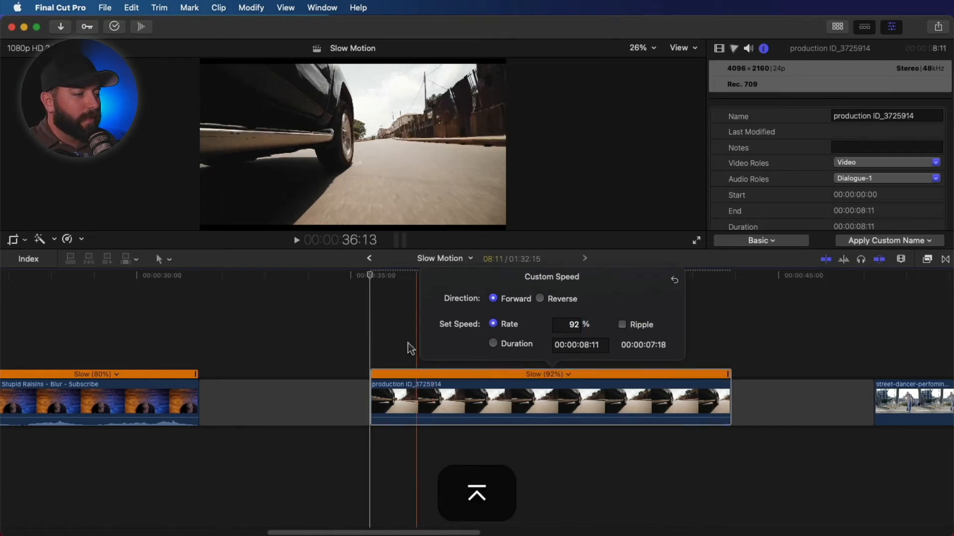
key(space)
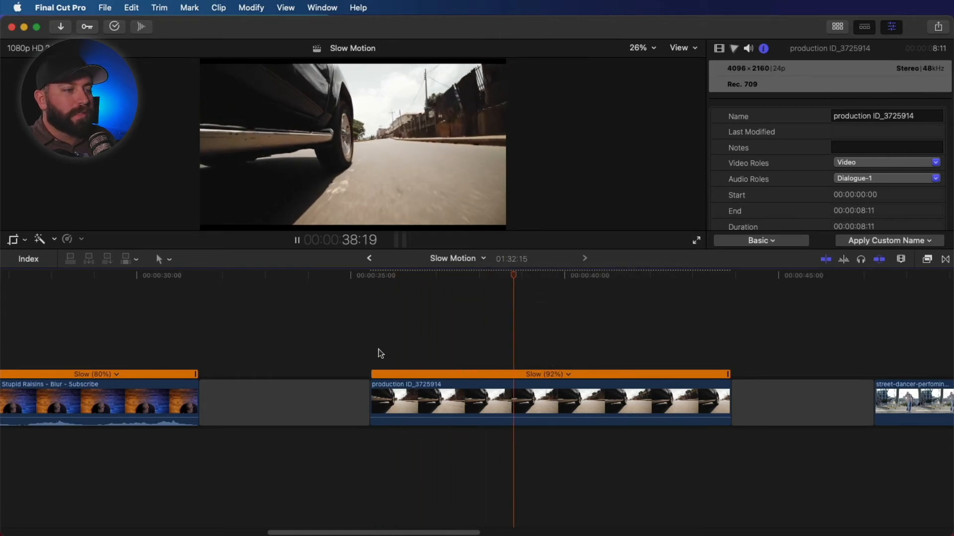
key(space)
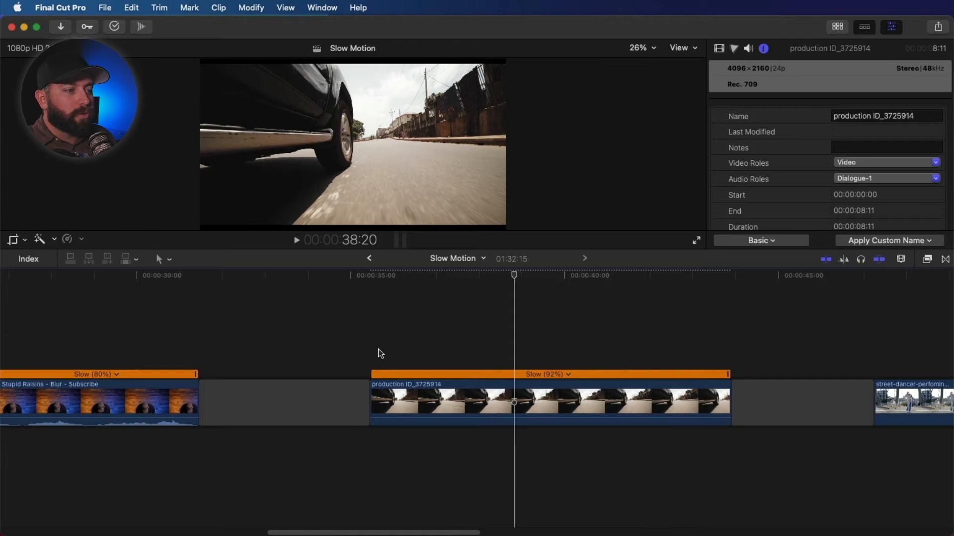
- Set the car clip's custom speed rate to 80% with the direction on Forward
click(568, 374)
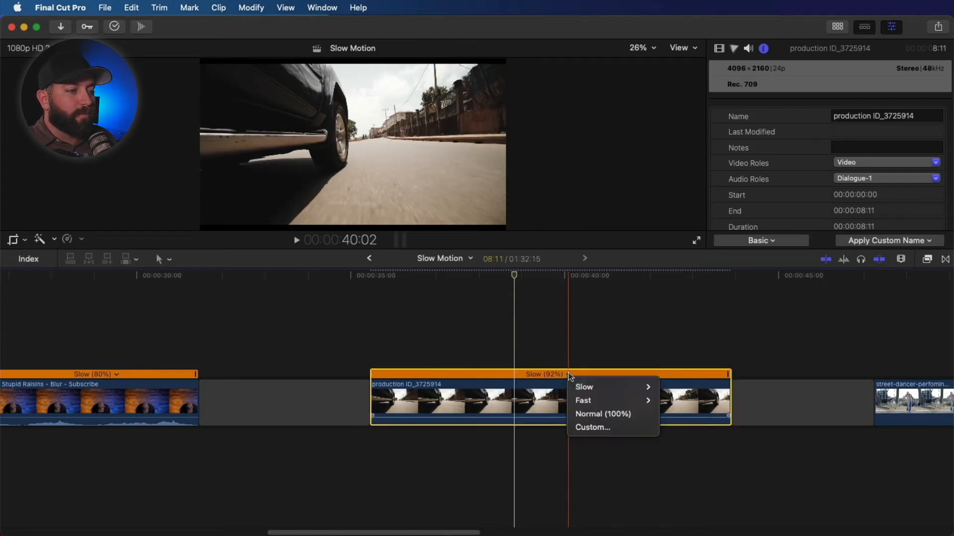
click(575, 338)
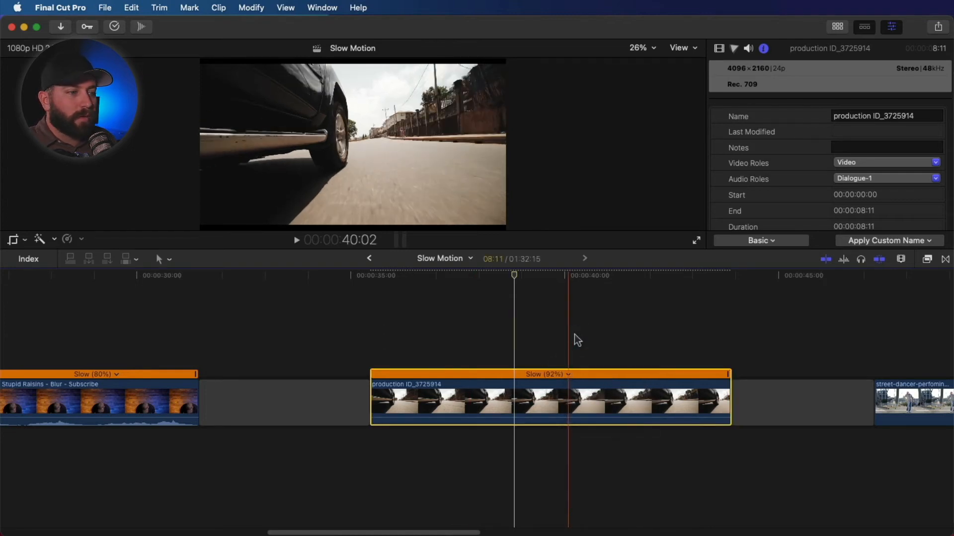
click(572, 376)
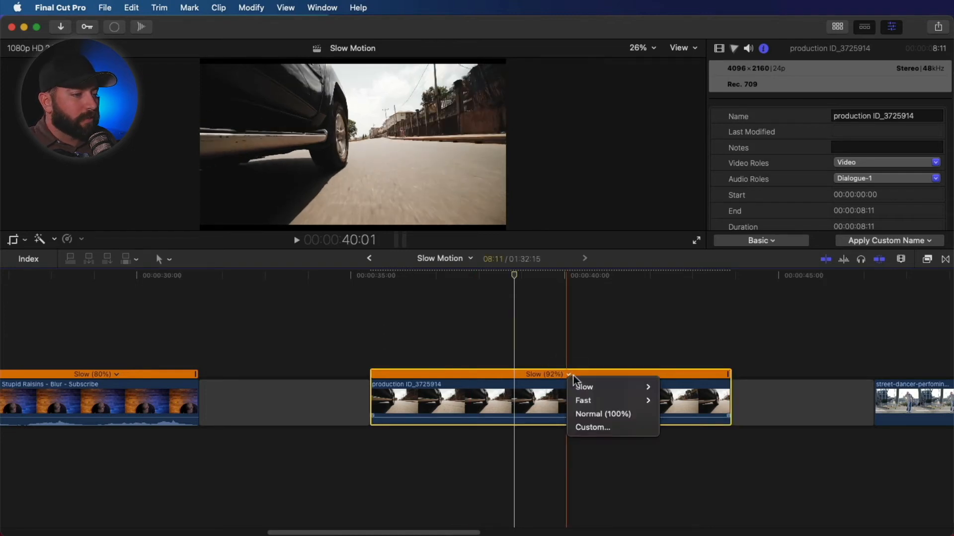
click(595, 428)
double_click(578, 323)
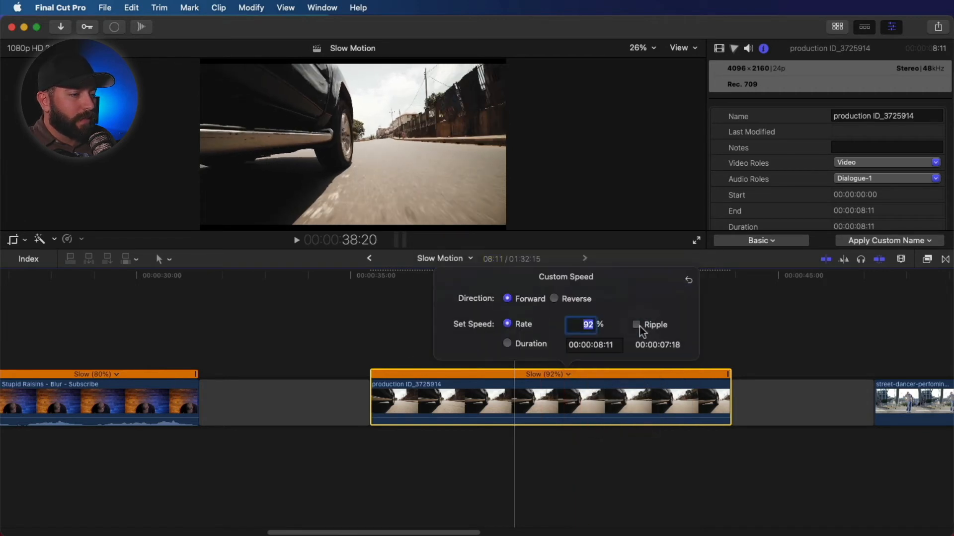
text(580)
key(BackSpace)
key(BackSpace)
key(BackSpace)
text(80)
key(Return)
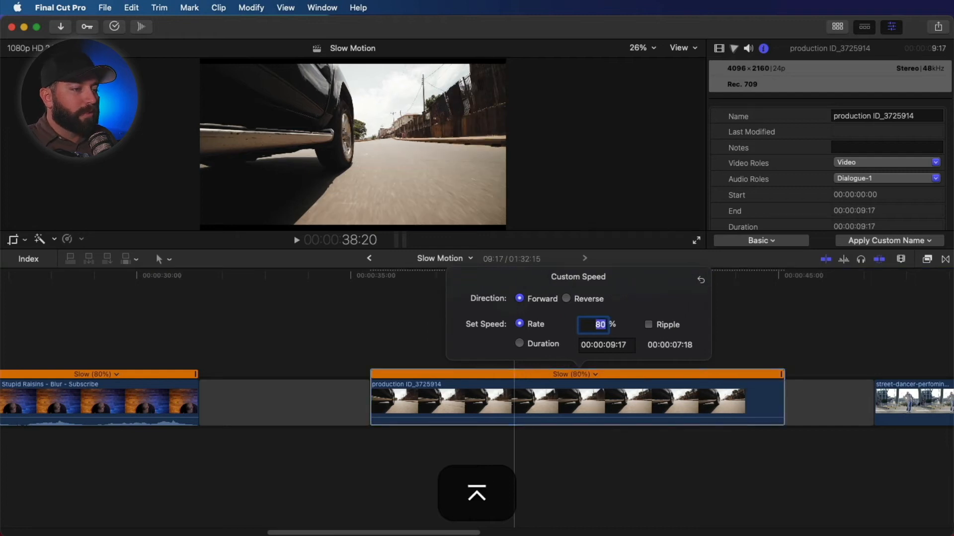
click(566, 299)
click(520, 298)
click(412, 335)
- Play the slowed car clip to judge how smooth the motion looks
key(space)
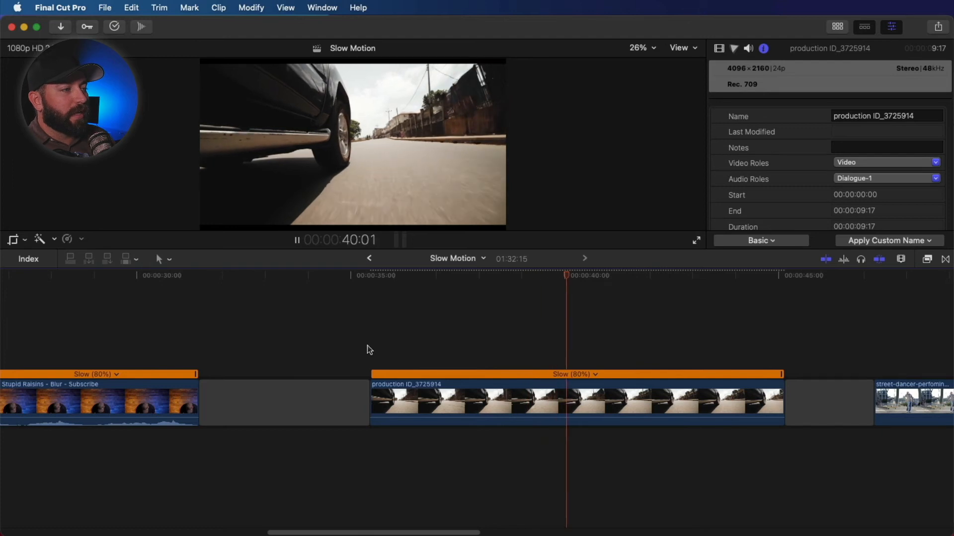
key(space)
key(space)
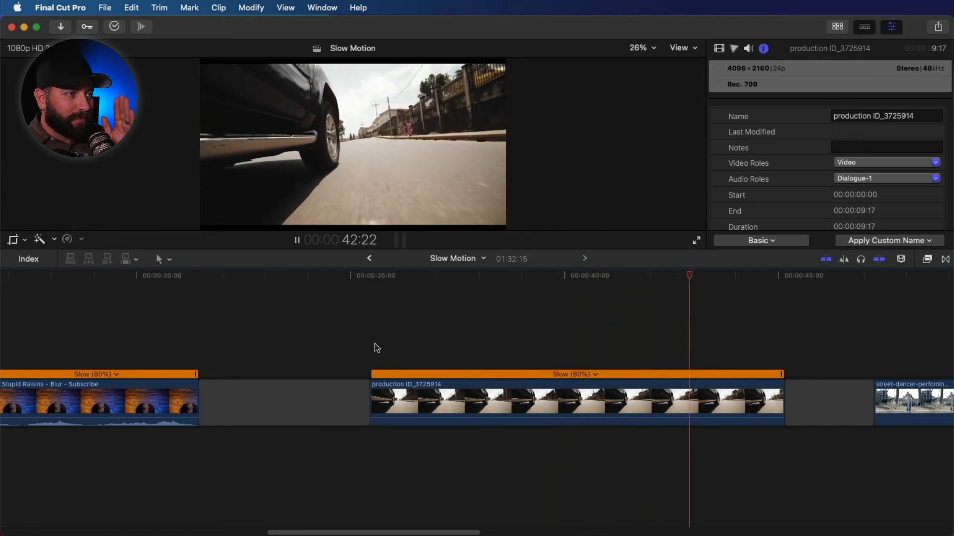
key(space)
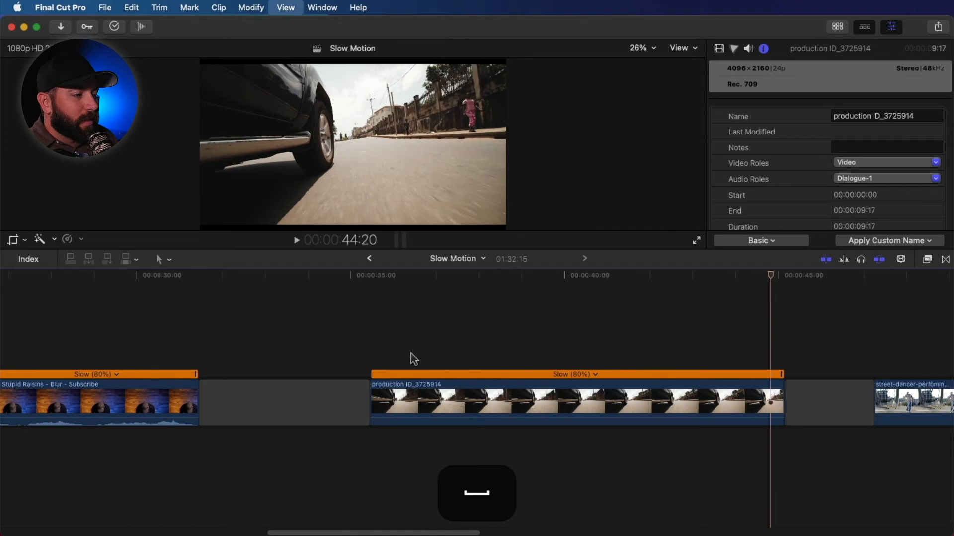
- Set the slowed car clip's retiming video quality to Frame Blending and check the background tasks for rendering progress
click(374, 362)
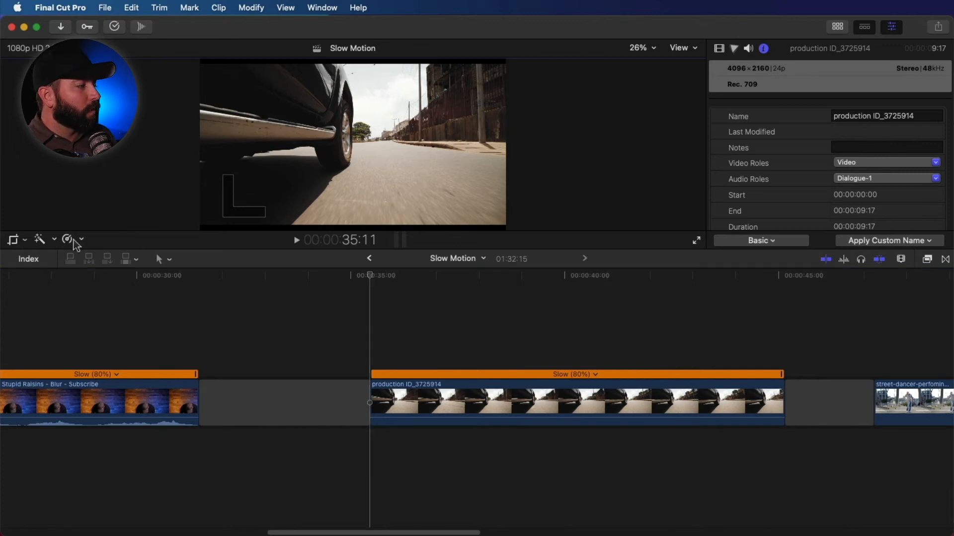
click(81, 240)
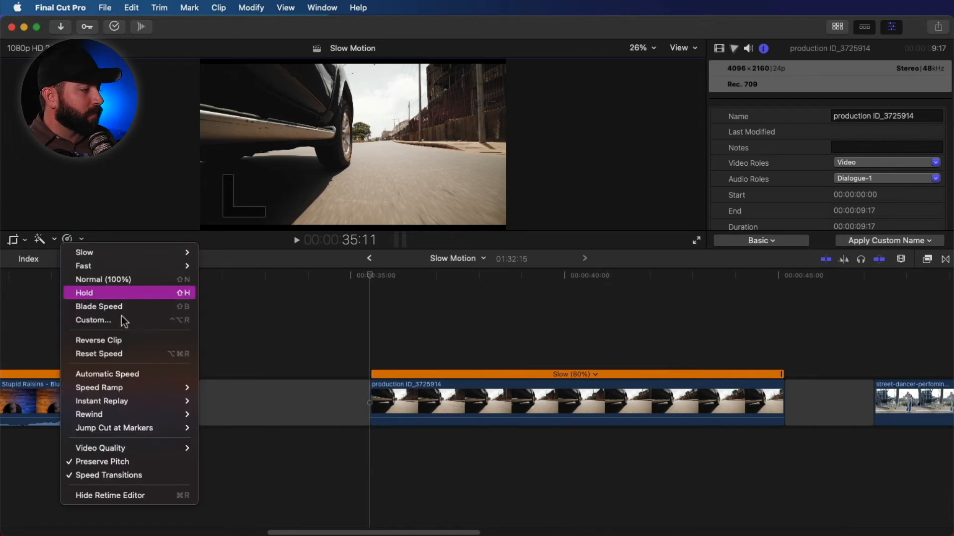
mouse_move(127, 397)
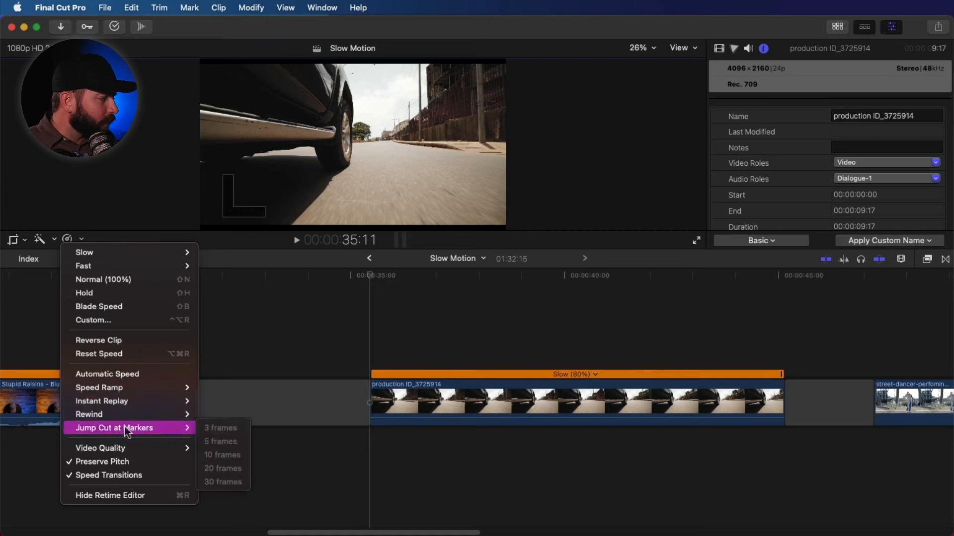
mouse_move(123, 447)
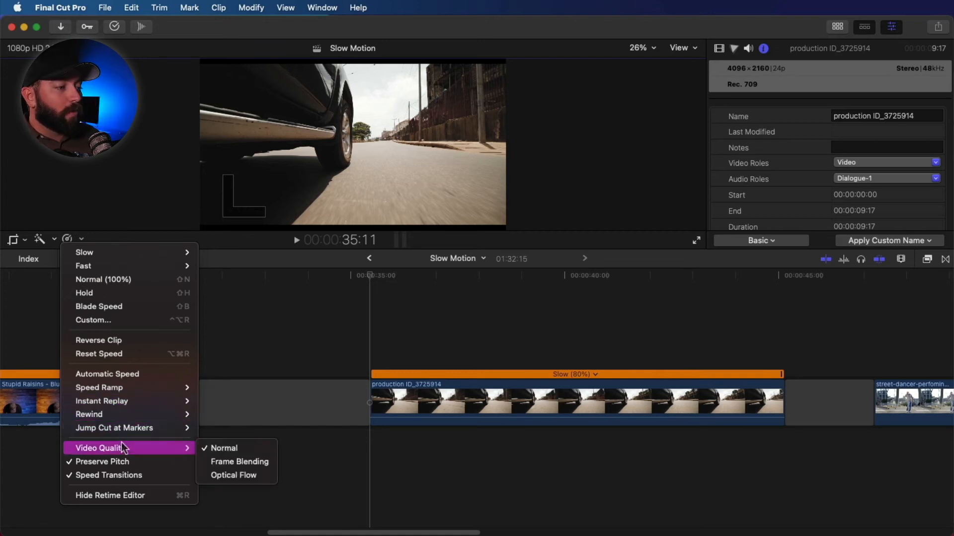
click(227, 461)
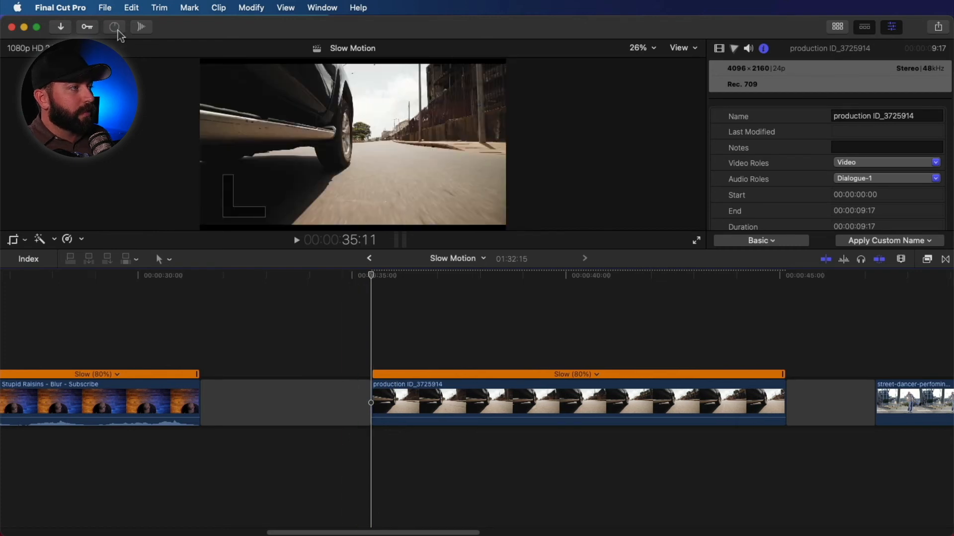
click(115, 28)
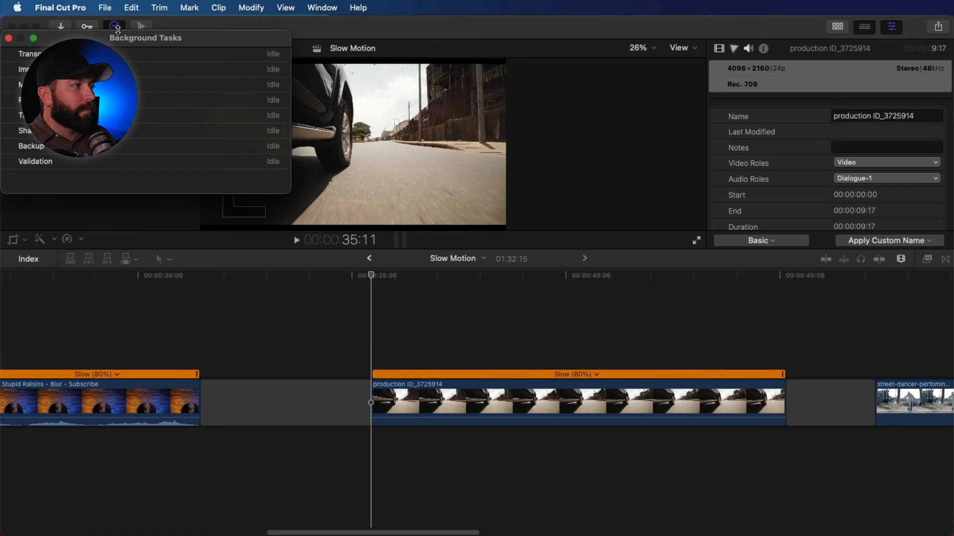
click(9, 38)
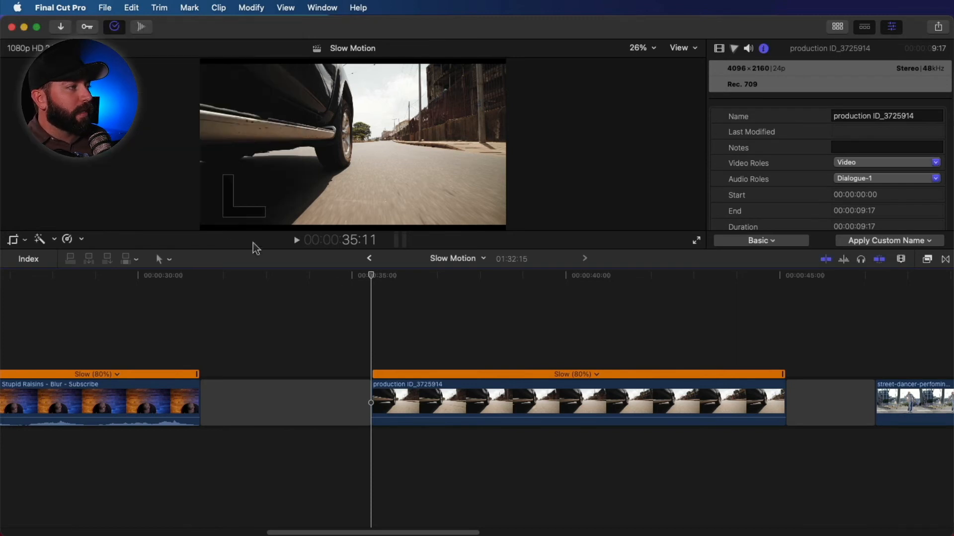
- Play the slowed car clip to judge how smooth Frame Blending makes the motion
key(space)
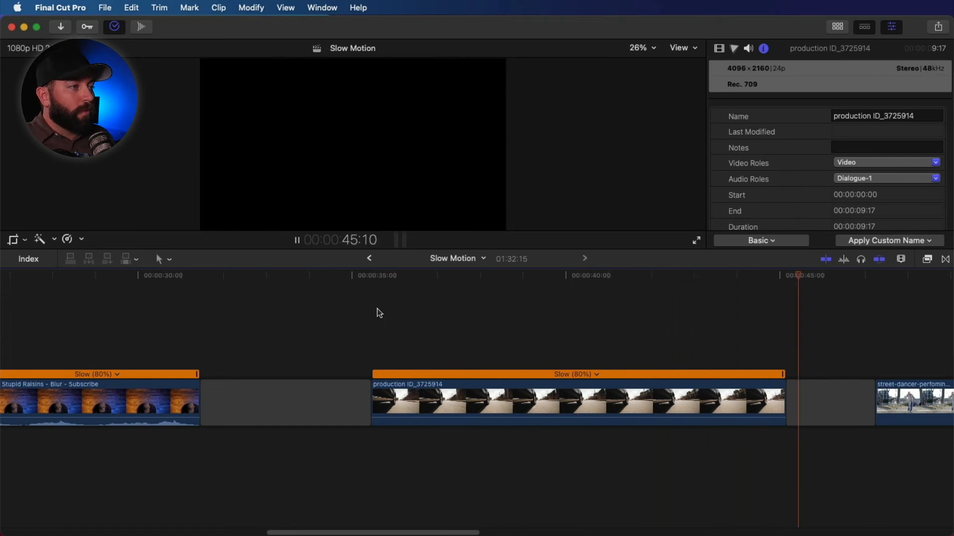
click(380, 319)
key(space)
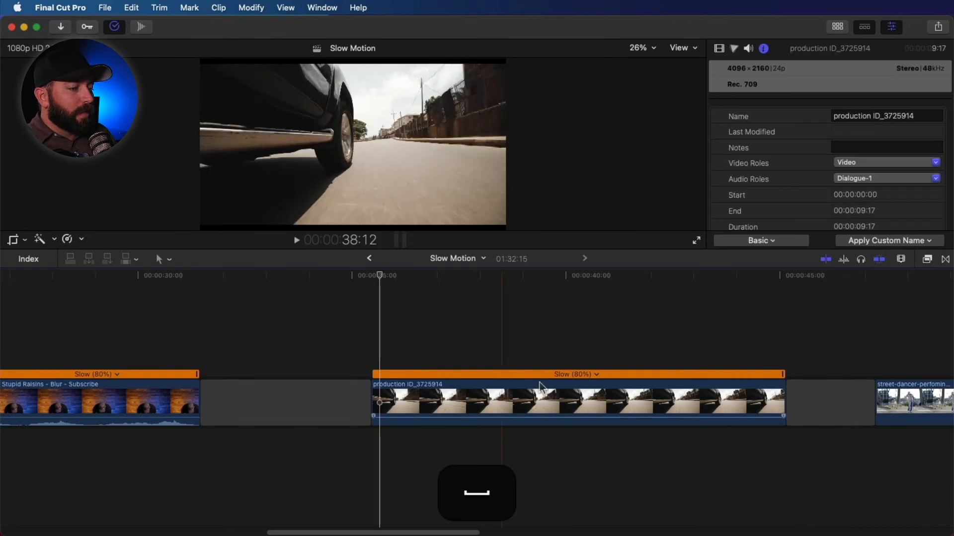
- Set the slowed car clip's retiming video quality to Optical Flow and play it to check the motion
click(480, 400)
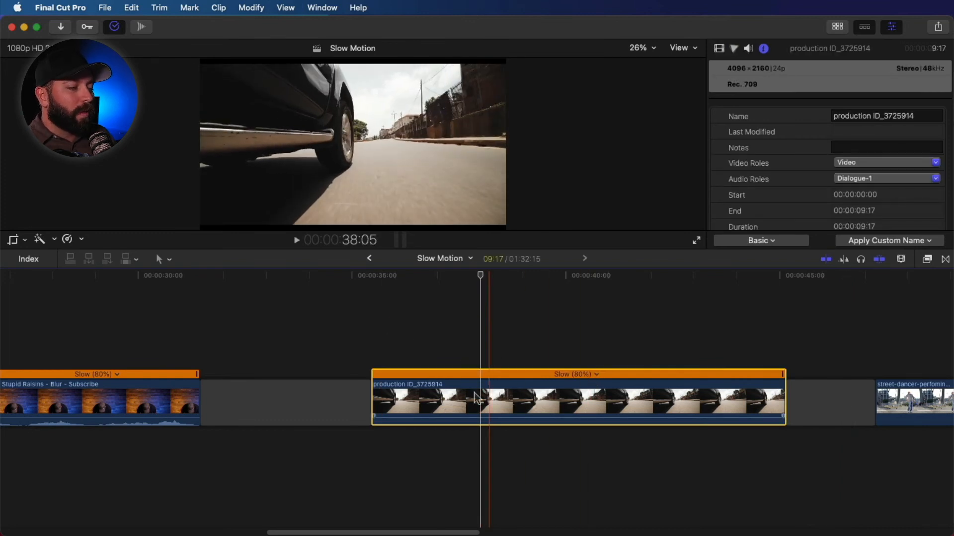
click(77, 241)
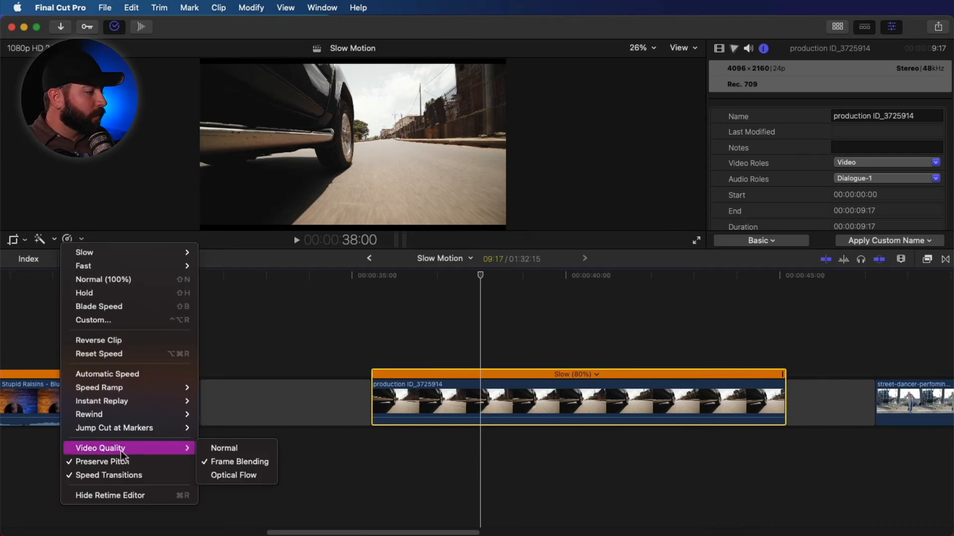
click(239, 477)
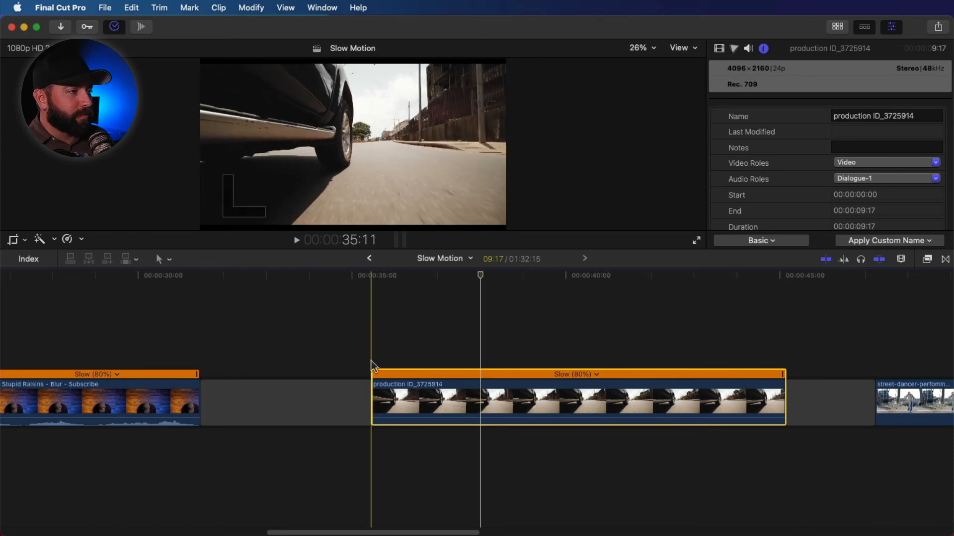
key(space)
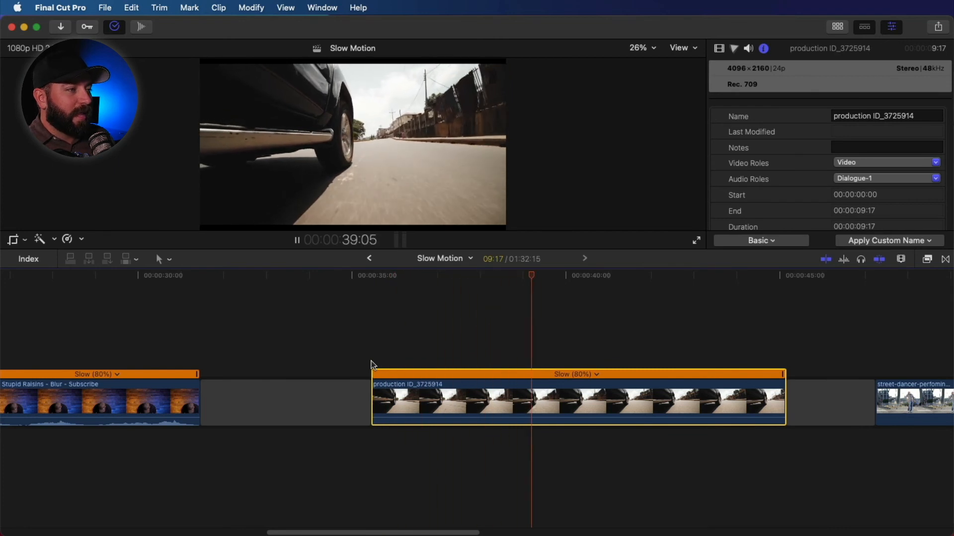
key(space)
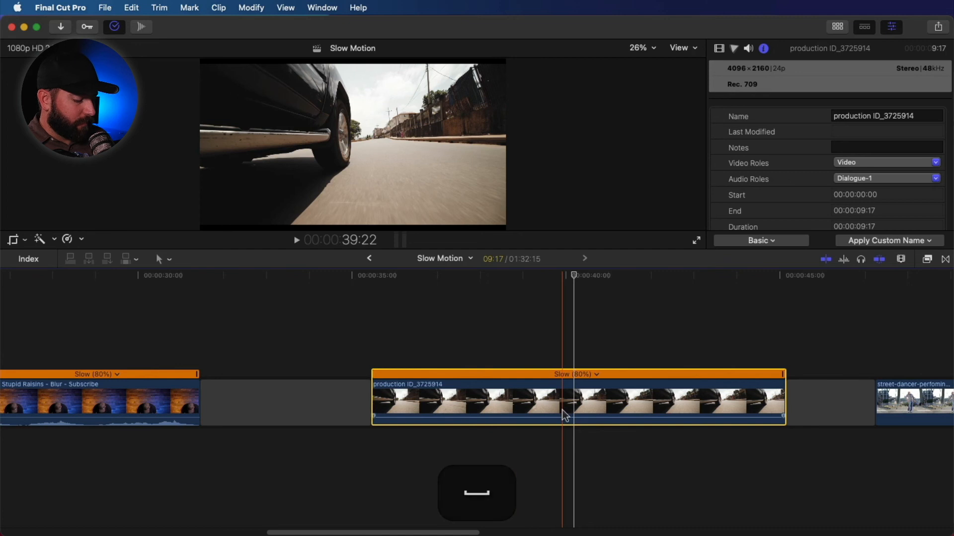
- Cut the slowed car clip in two just after the 40-second mark with the Blade tool
key(b)
click(572, 400)
key(a)
- Play across the cut in the car clip to compare the motion in its first and second parts
key(space)
click(534, 338)
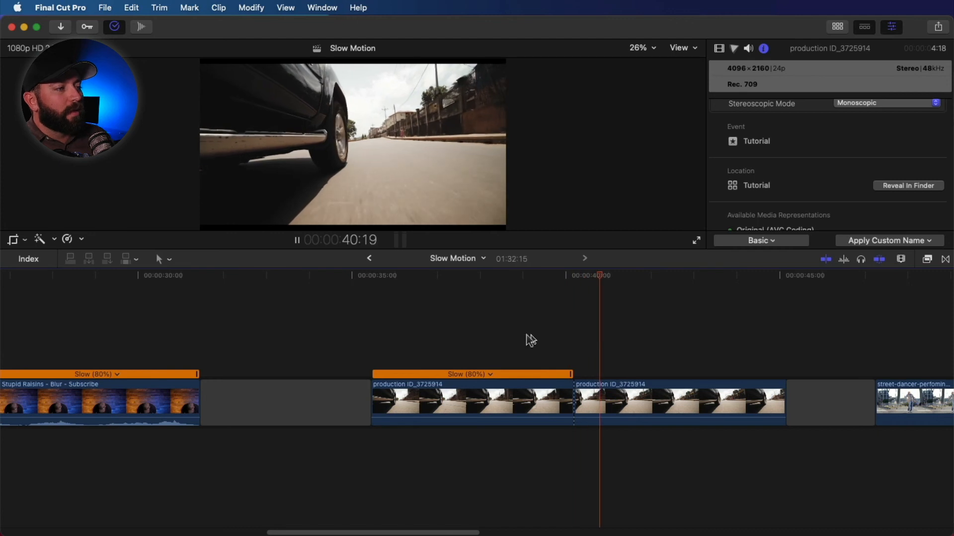
key(space)
click(509, 338)
key(space)
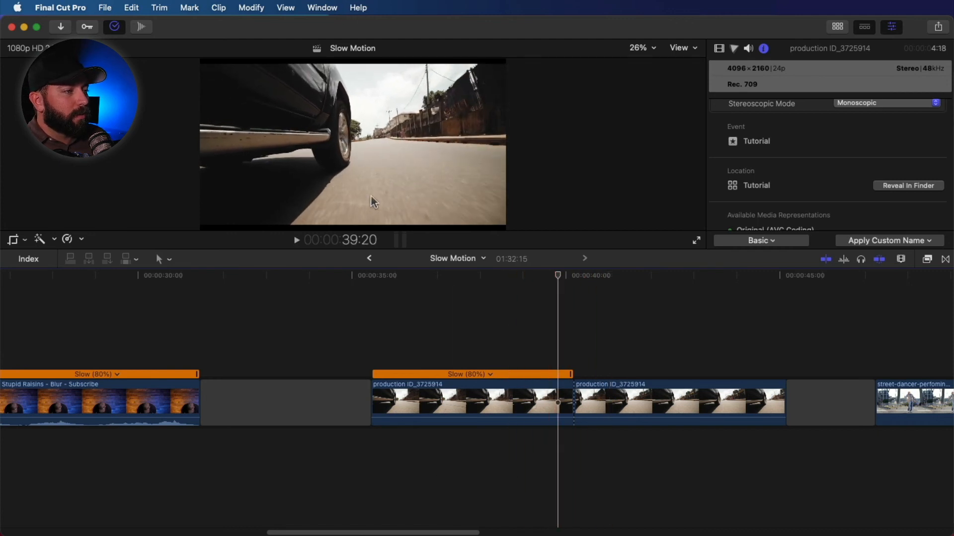
key(space)
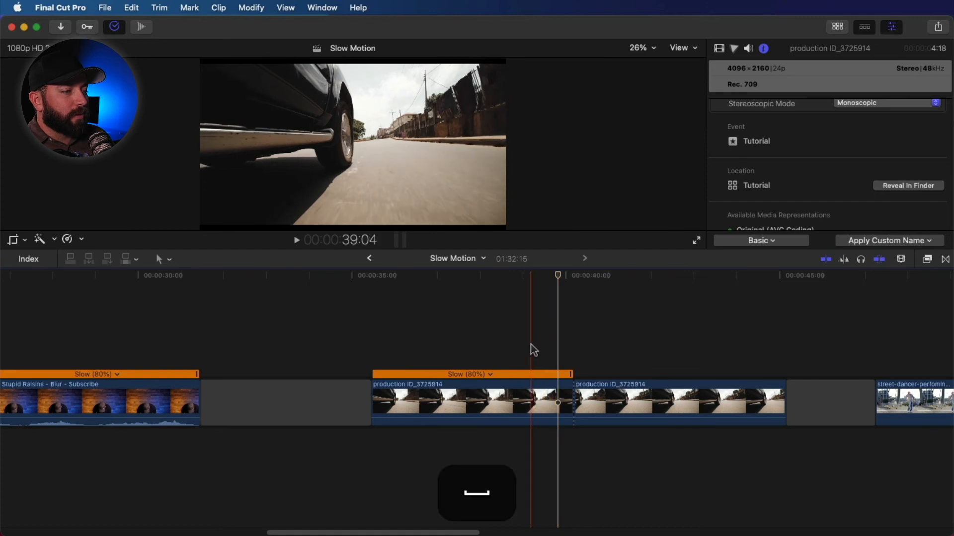
key(space)
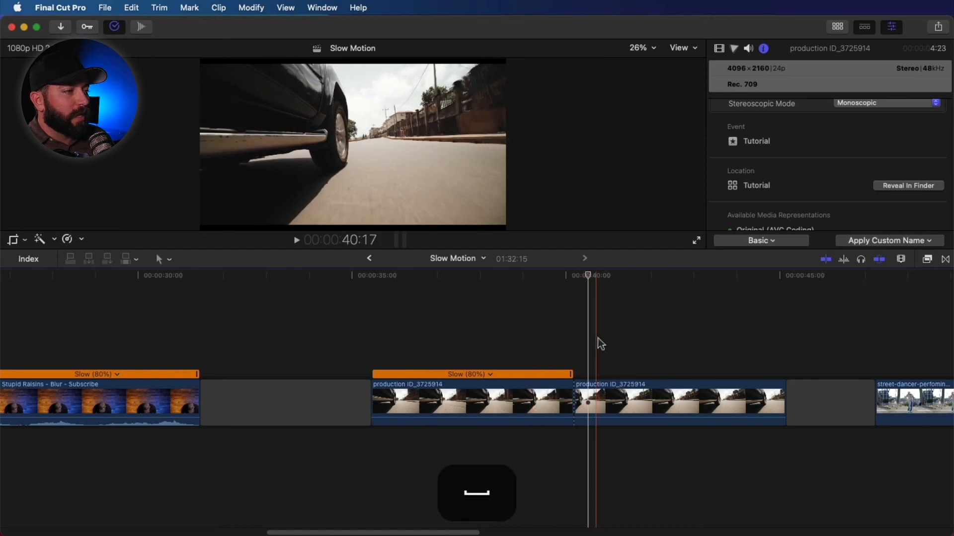
click(622, 360)
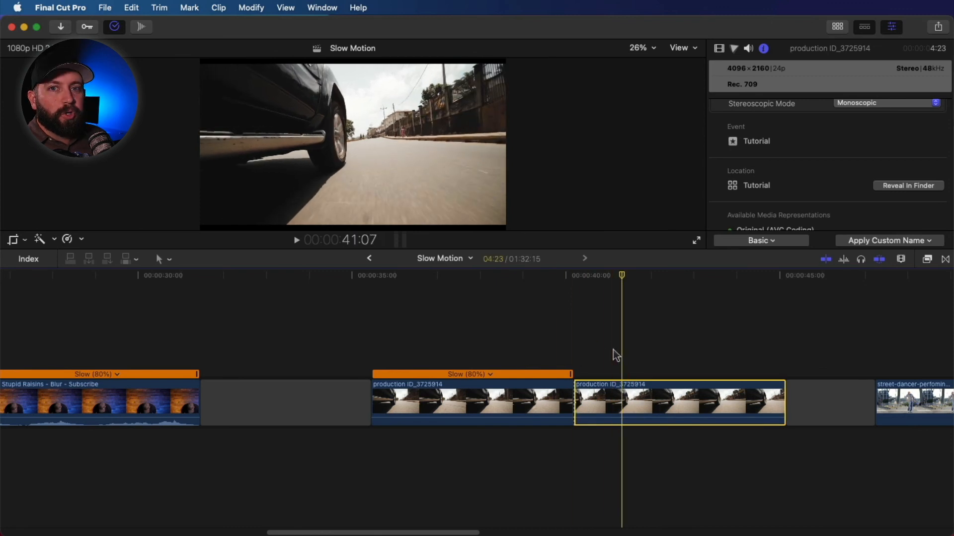
click(512, 350)
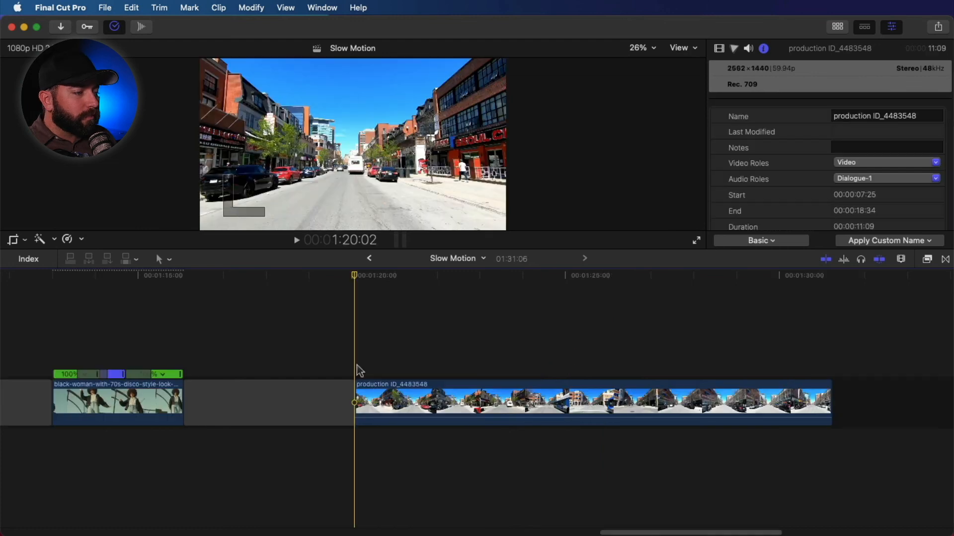
- Preview the start of the production ID_4483548 street clip and split its speed into segments at 1:21:03 and near 1:29:18
key(space)
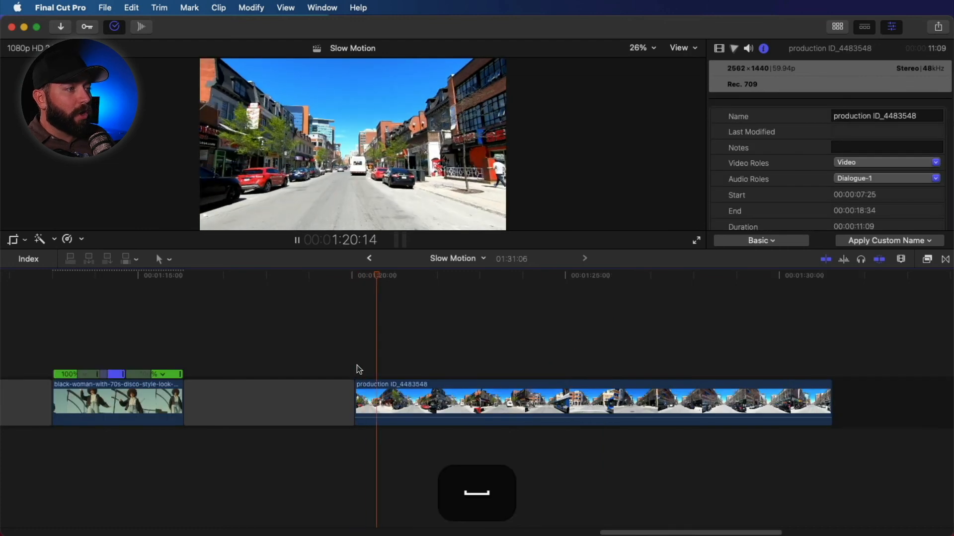
click(352, 369)
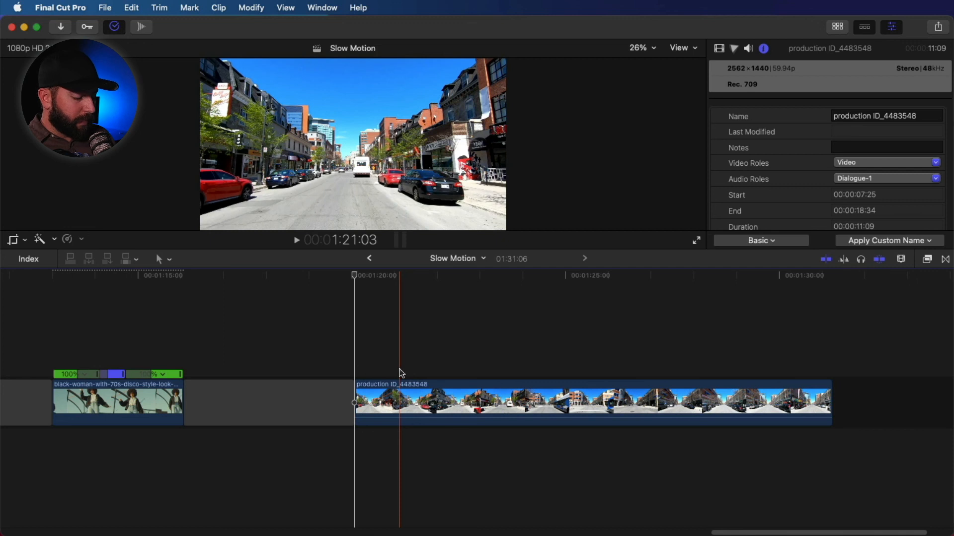
key(shift+b)
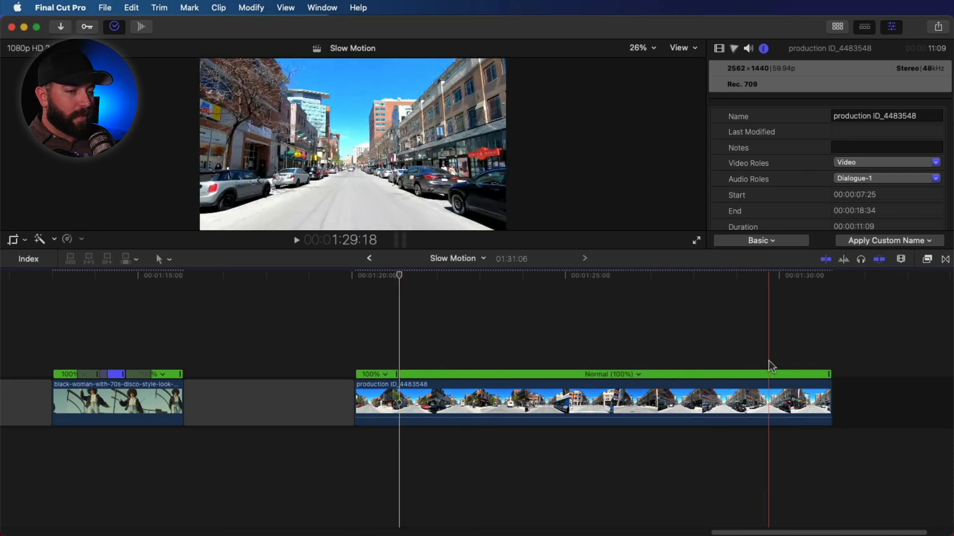
key(shift+b)
- Speed up the street clip's middle speed segment to 729% and play the clip to check the ramp
drag(774, 377, 440, 390)
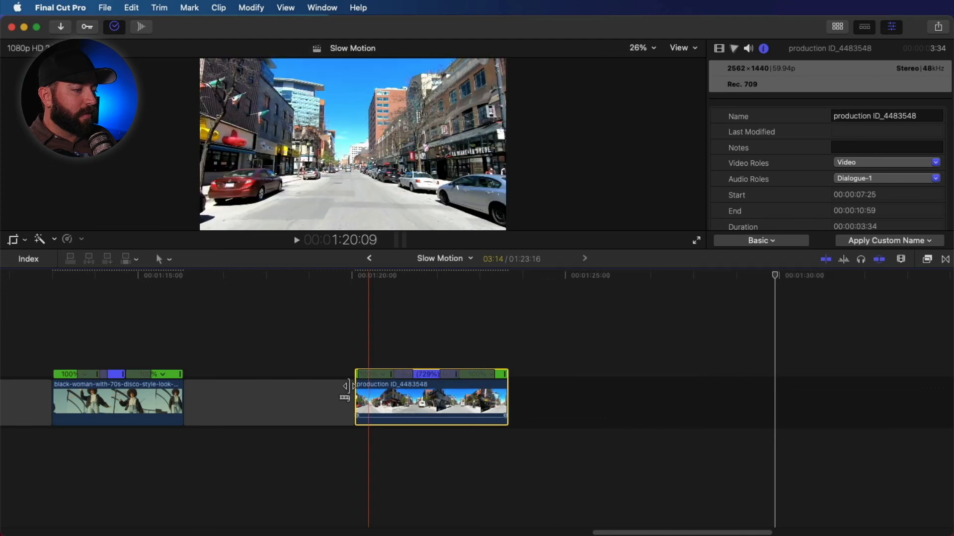
key(space)
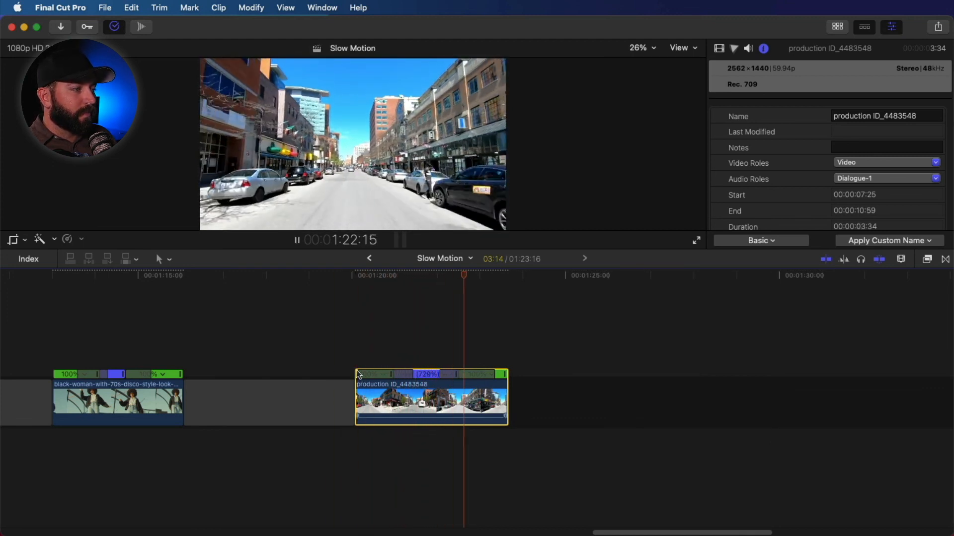
key(space)
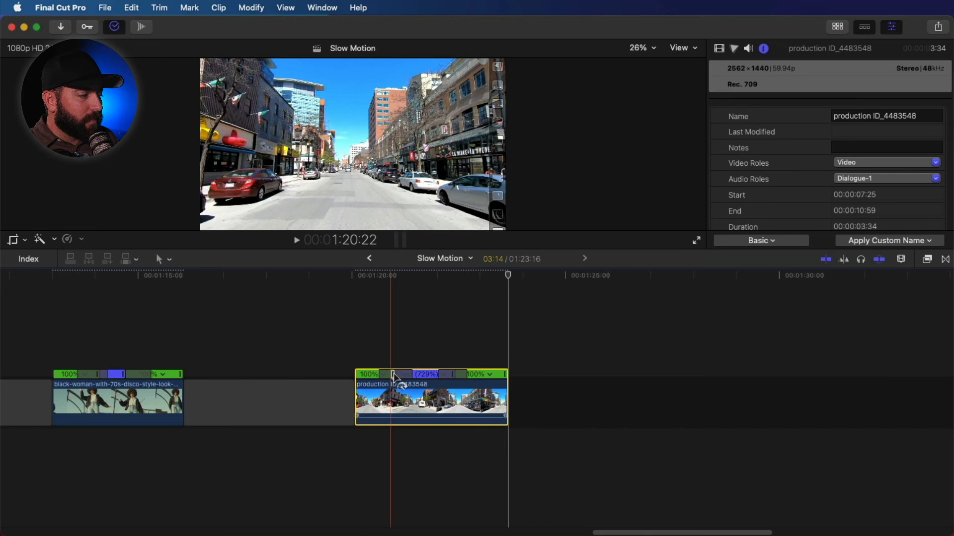
- Shorten the street clip's fast middle segment further and trim the clip's end to a duration of about 2:39
drag(453, 377, 427, 377)
drag(480, 393, 467, 392)
- Play the shortened street clip from its start to review the speed ramp
key(space)
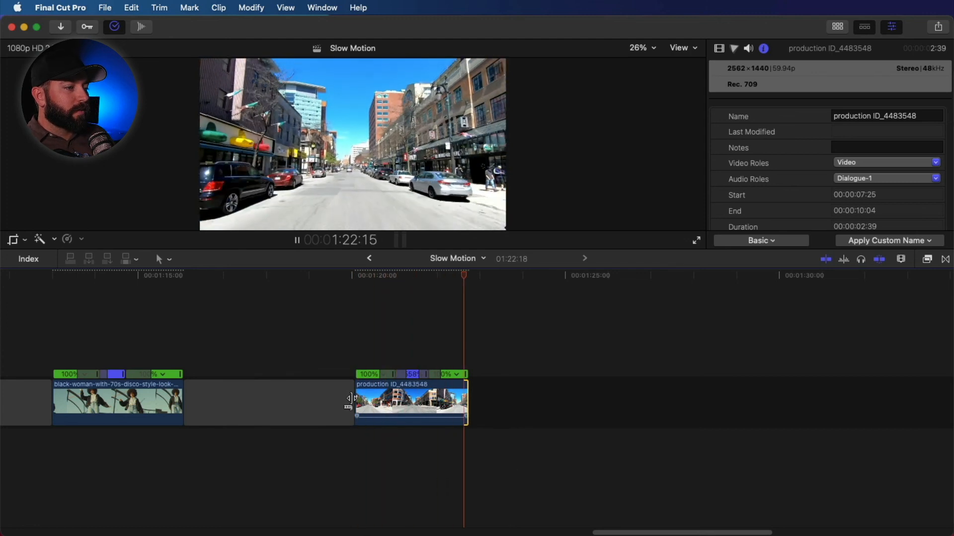
key(space)
click(362, 360)
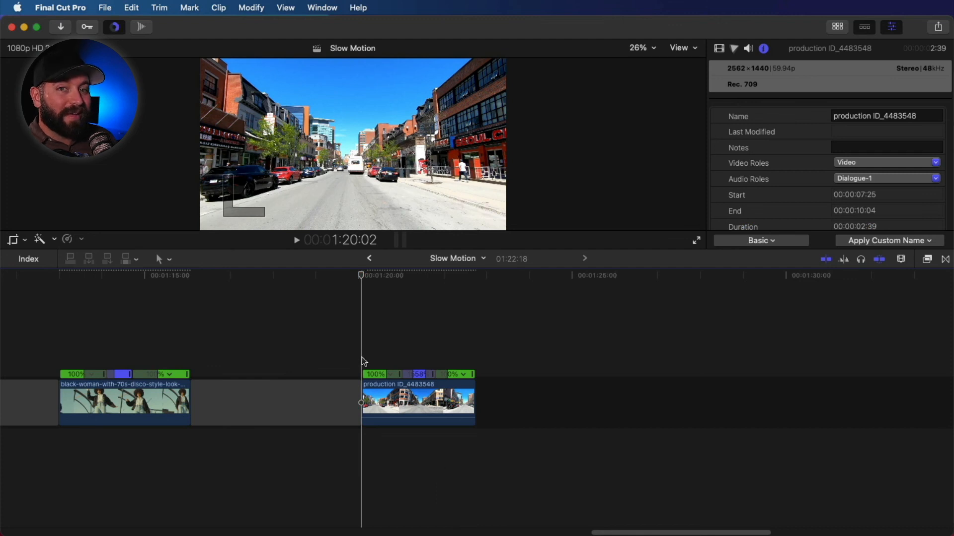
key(space)
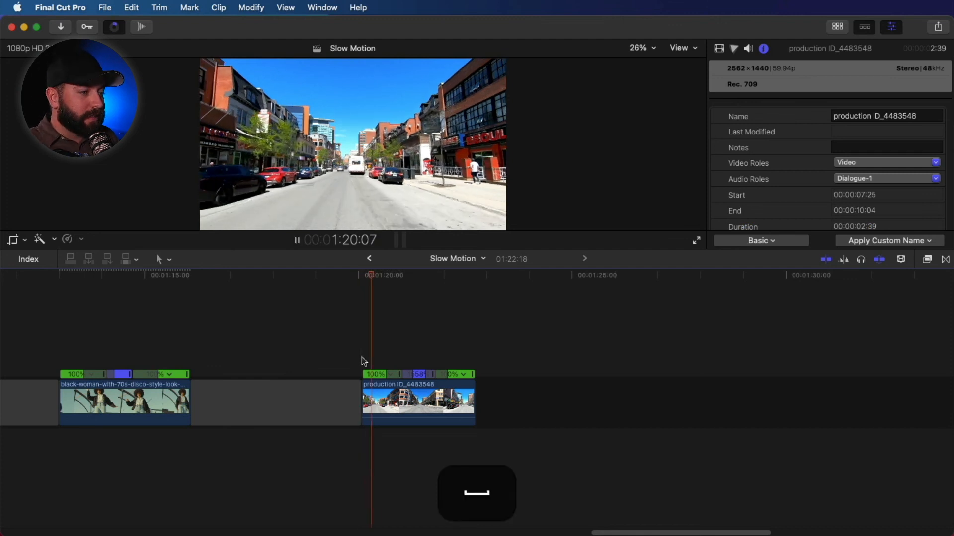